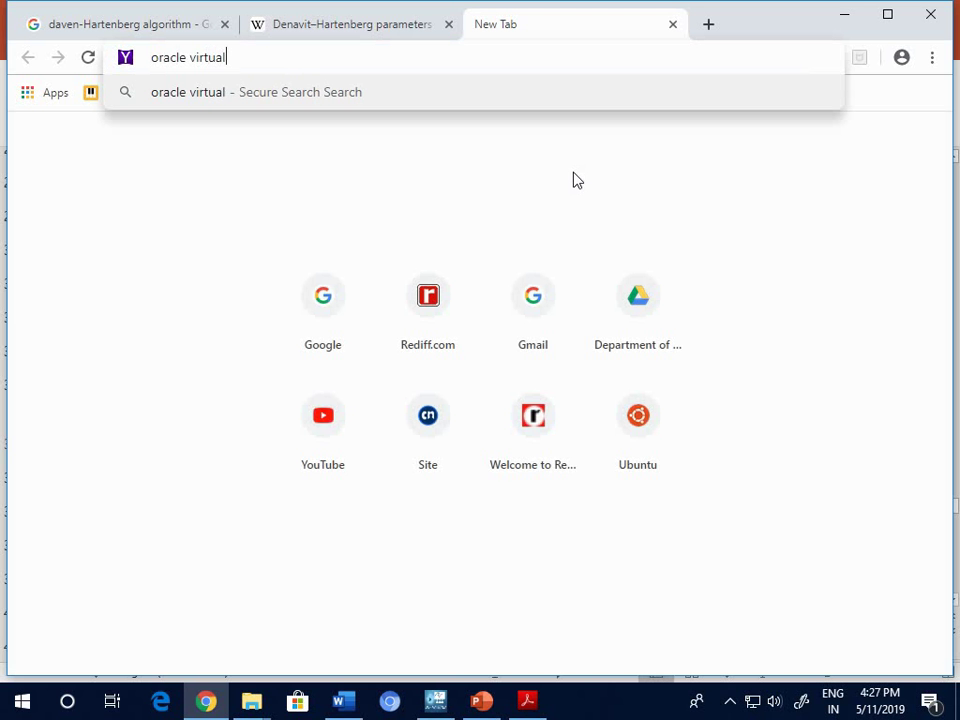
- Search the web for oracle virtualbox and open the download page of the official VirtualBox site
{"action": "key", "text": "Return"}
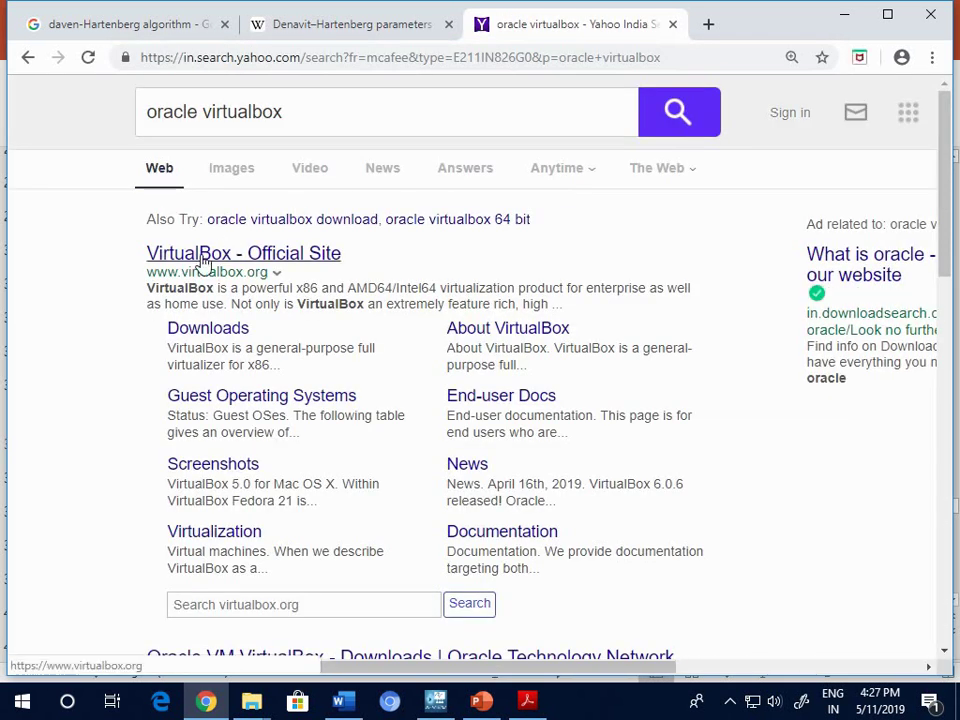
{"action": "left_click", "coordinate": [213, 252]}
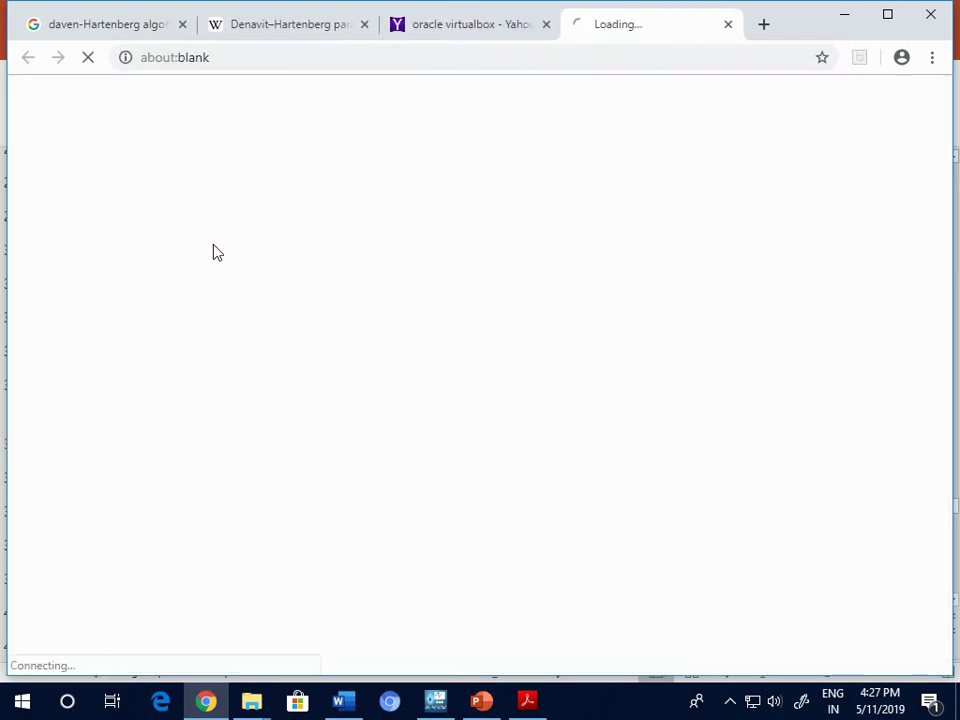
{"action": "left_click", "coordinate": [545, 24]}
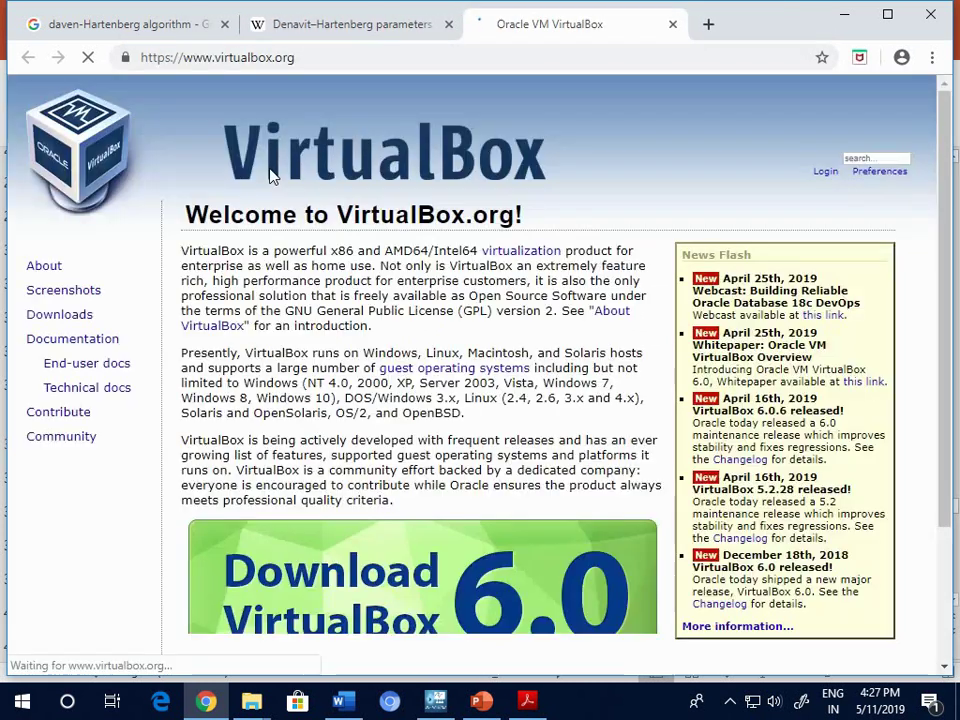
{"action": "scroll", "coordinate": [420, 508], "scroll_direction": "down", "scroll_amount": 3}
{"action": "left_click", "coordinate": [495, 446]}
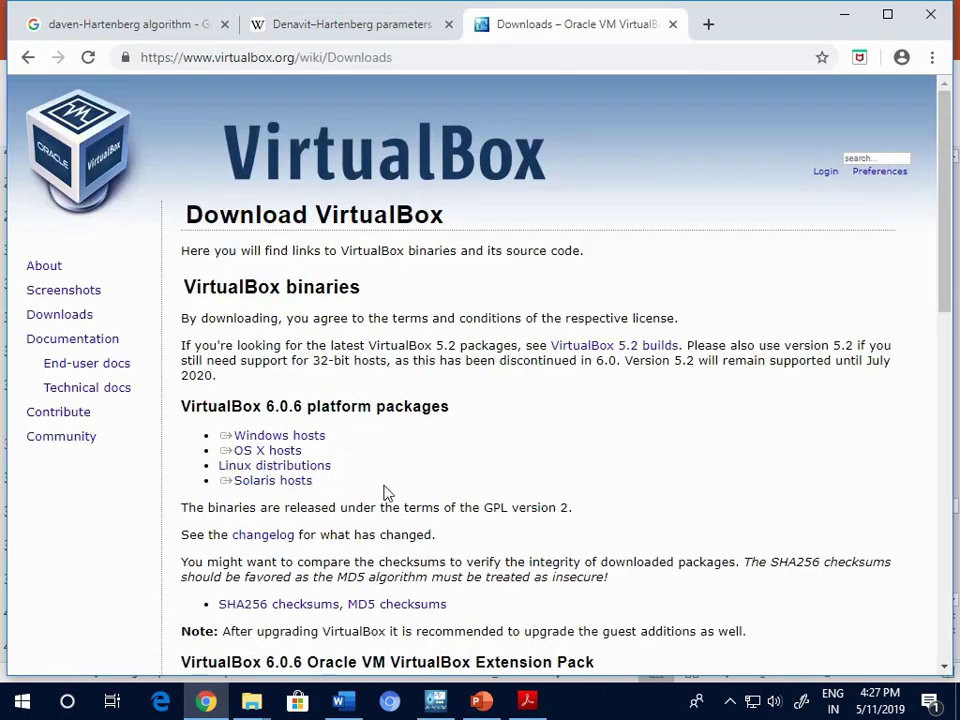
- Download the VirtualBox 6.0.6 package for Windows hosts and run its setup wizard as far as the feature selection
{"action": "left_click_drag", "start_coordinate": [221, 441], "coordinate": [310, 441]}
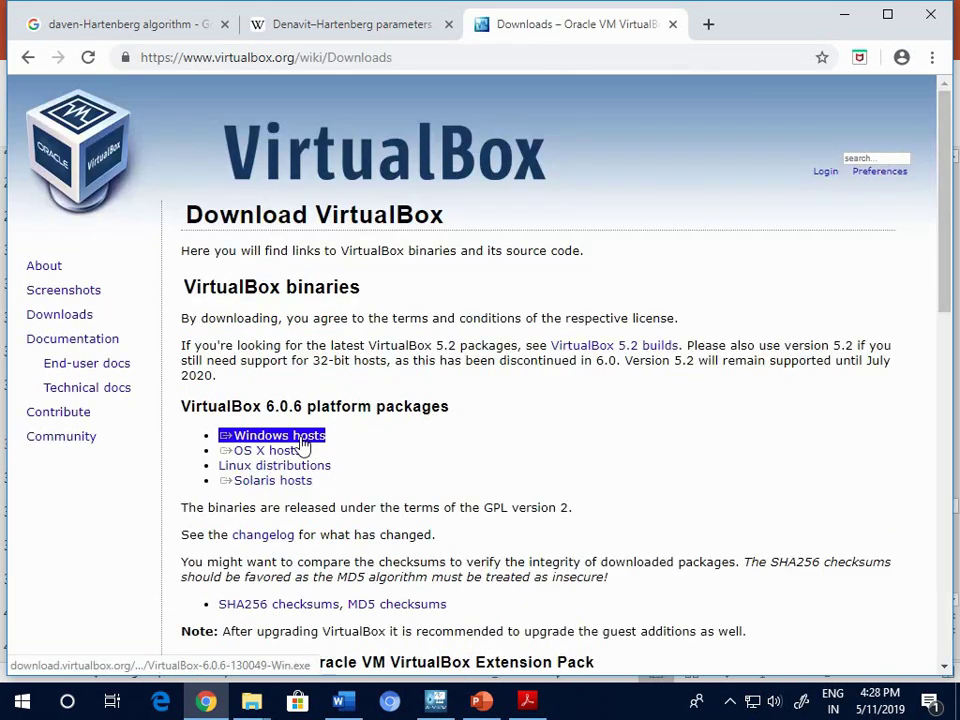
{"action": "left_click", "coordinate": [310, 445]}
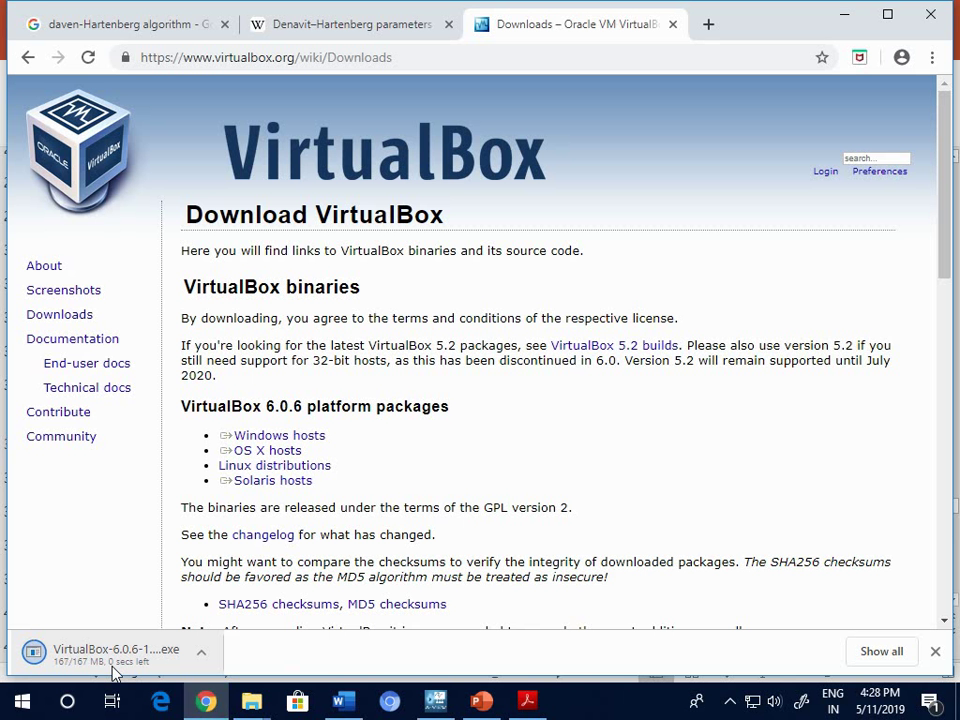
{"action": "left_click", "coordinate": [101, 657]}
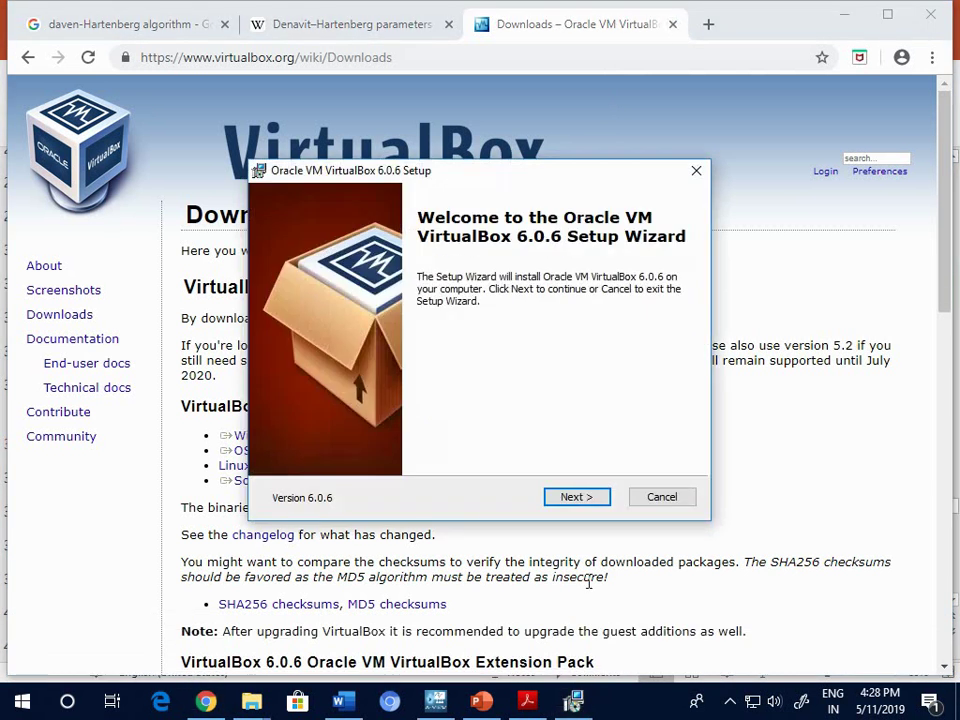
{"action": "left_click", "coordinate": [604, 503]}
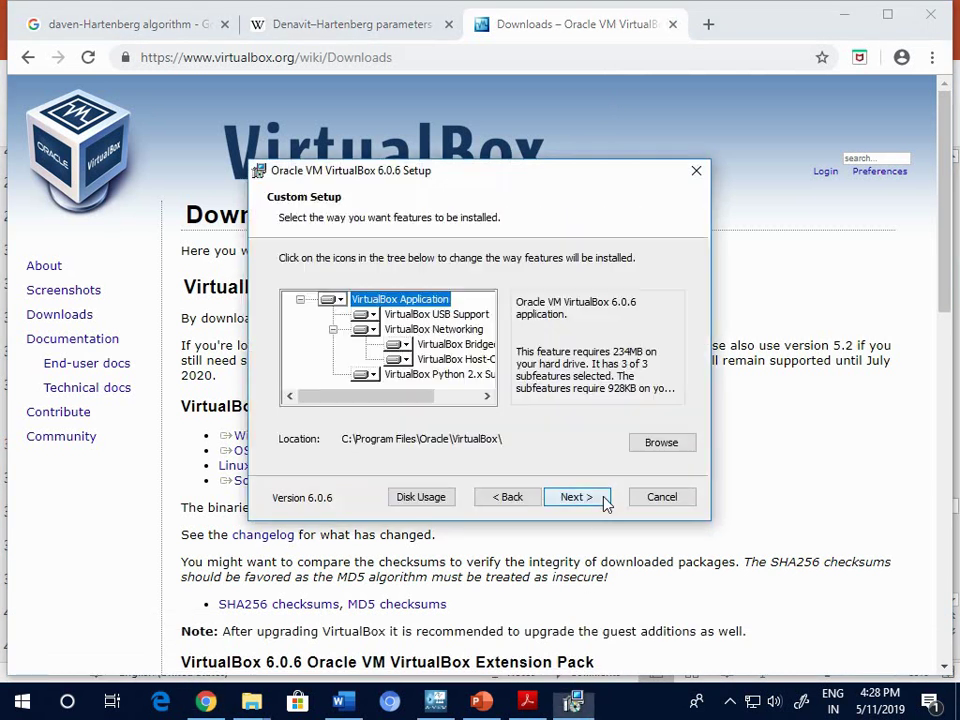
- Make the VirtualBox USB Support and VirtualBox Networking features entirely unavailable in the custom setup
{"action": "left_click", "coordinate": [467, 316]}
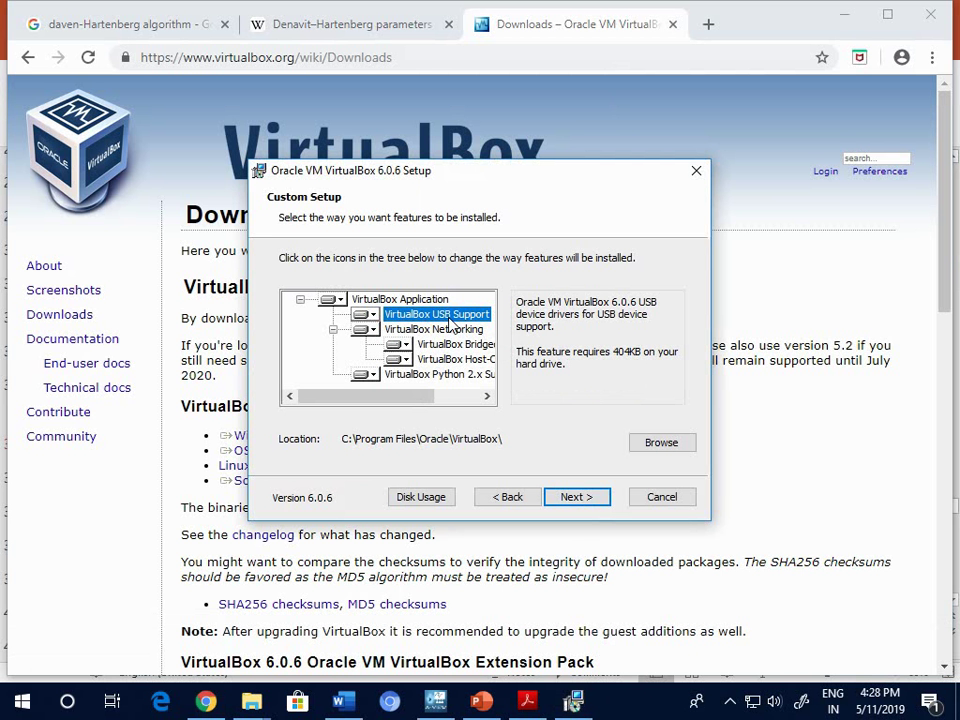
{"action": "left_click", "coordinate": [366, 314]}
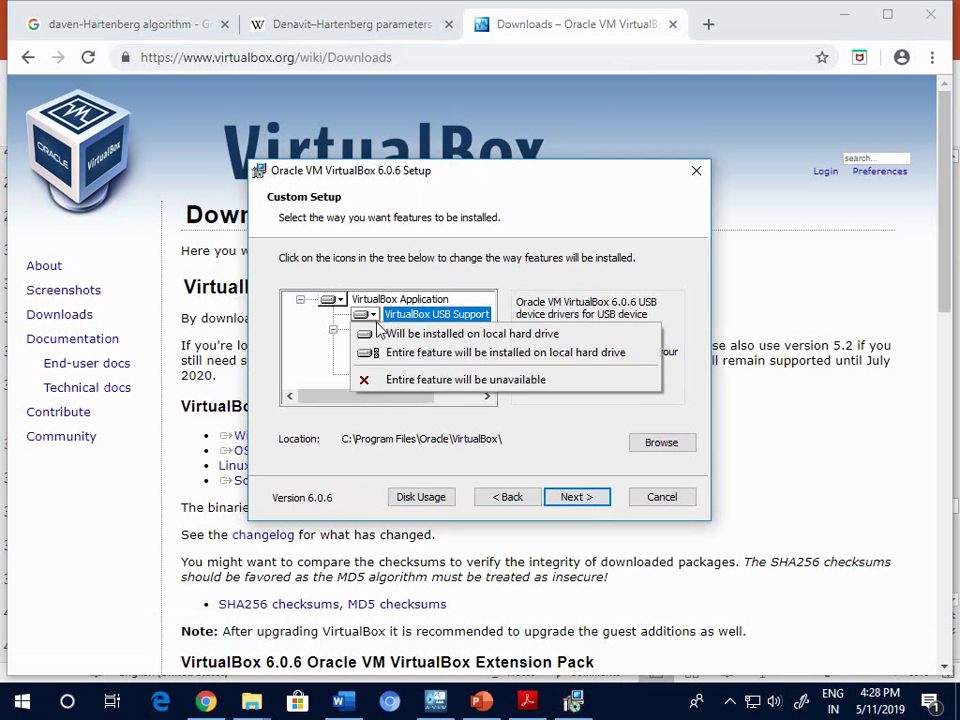
{"action": "left_click", "coordinate": [407, 388]}
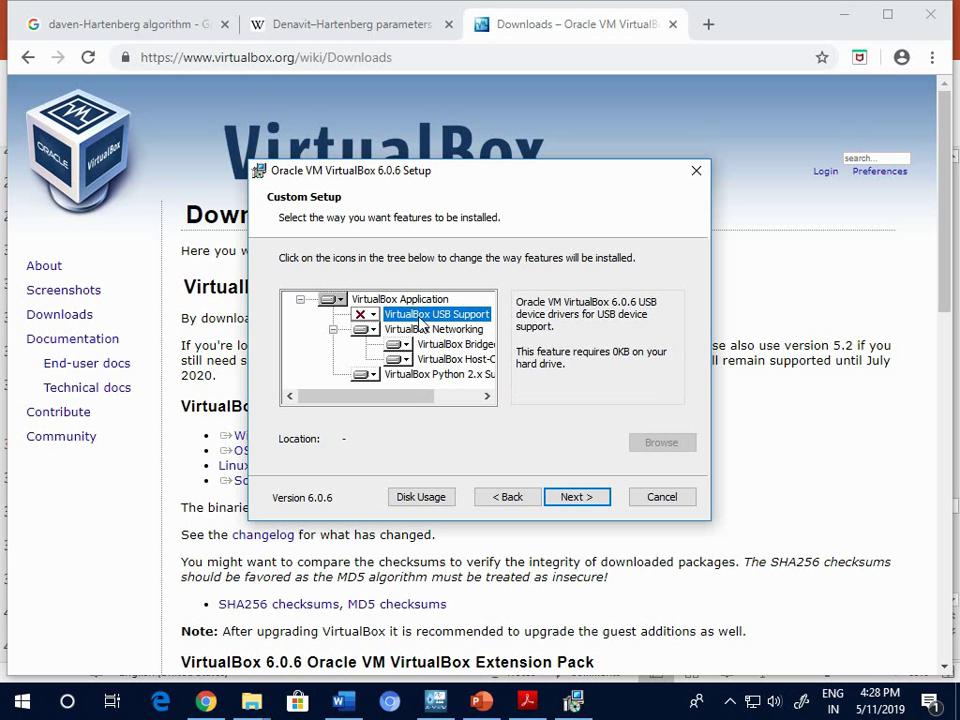
{"action": "left_click", "coordinate": [366, 314]}
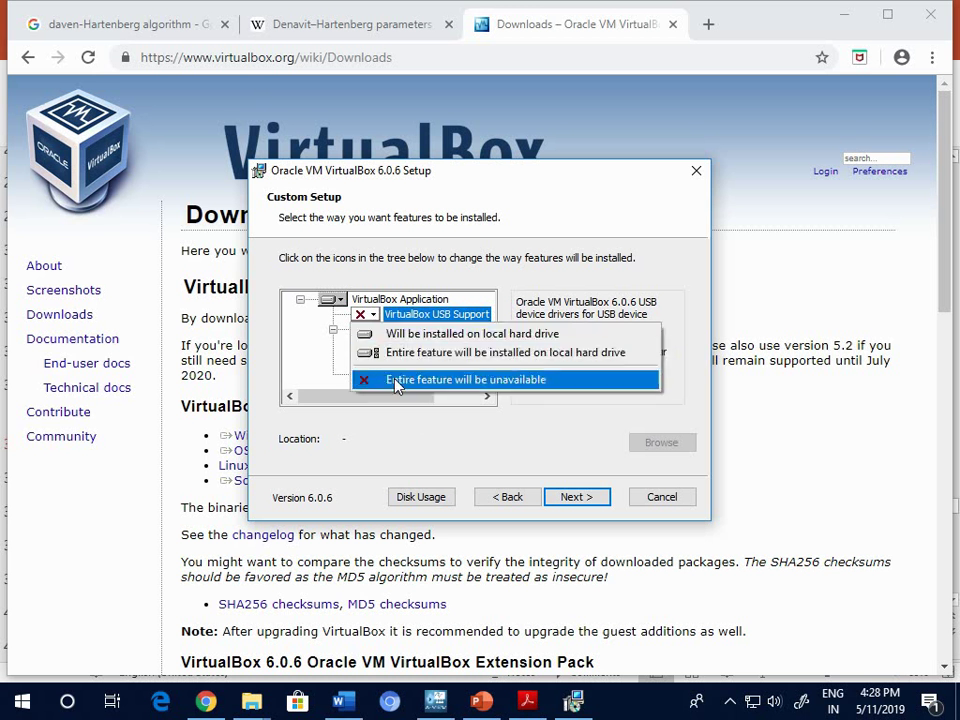
{"action": "left_click", "coordinate": [400, 377]}
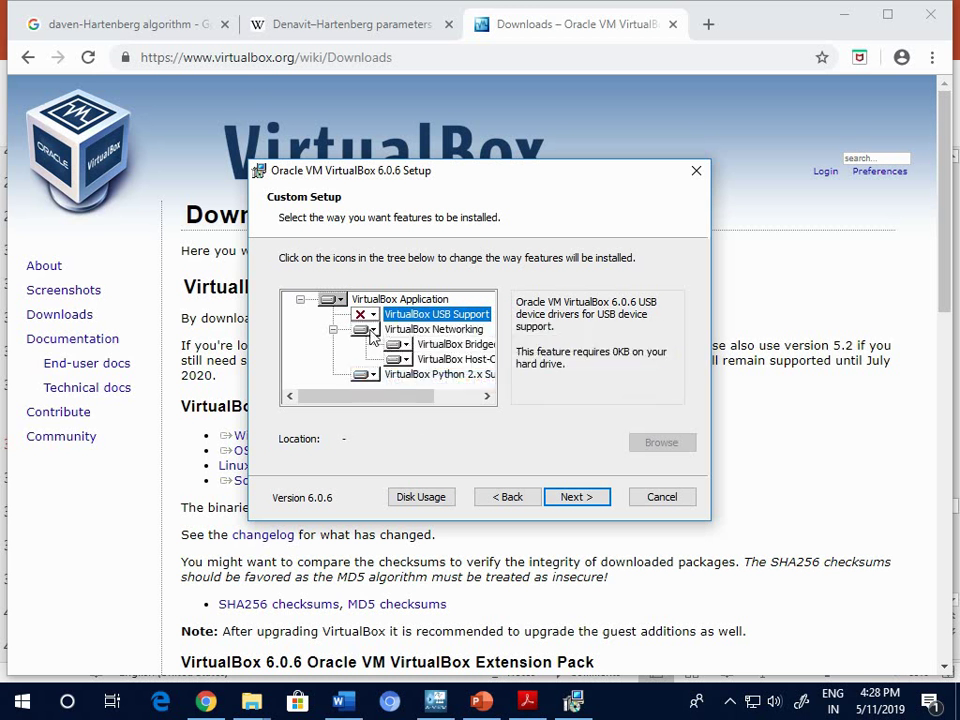
{"action": "left_click", "coordinate": [372, 331]}
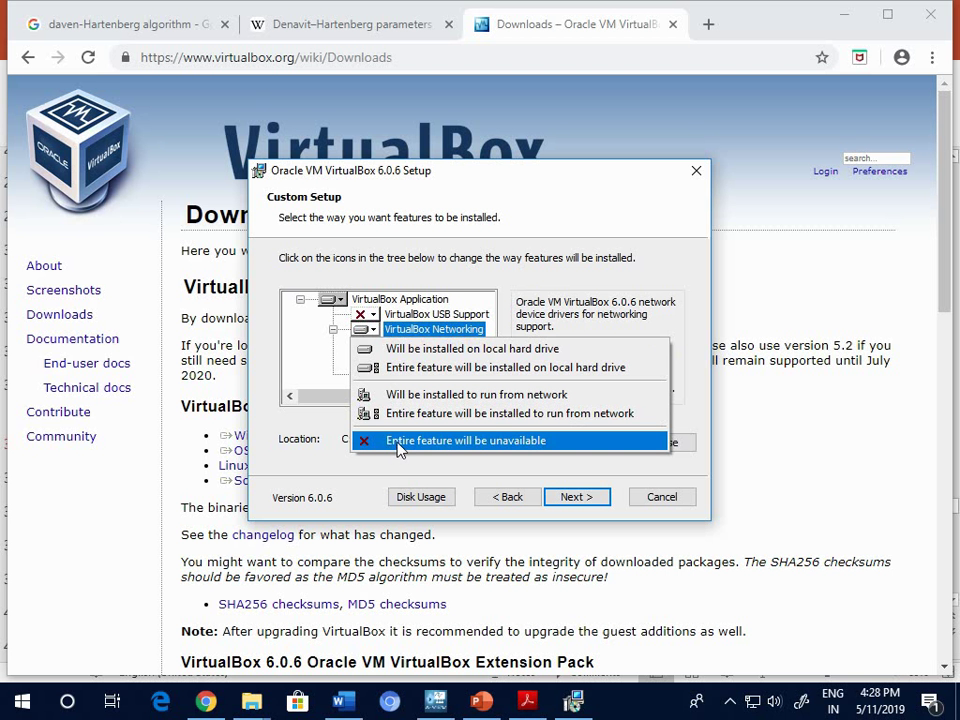
{"action": "left_click", "coordinate": [400, 441]}
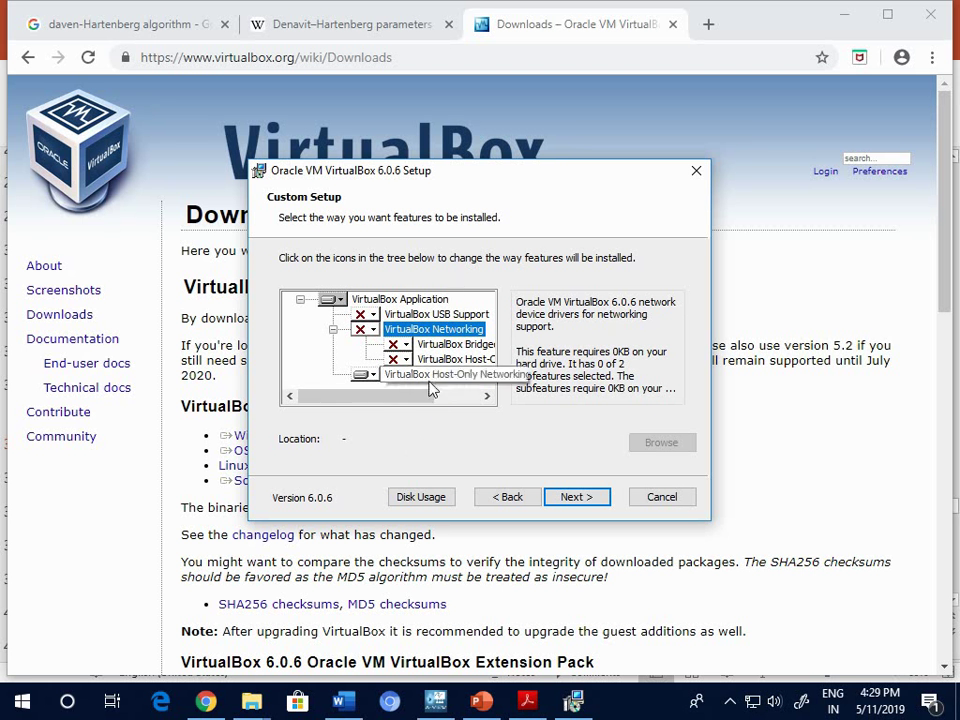
- Set VirtualBox USB Support and VirtualBox Networking to be installed entirely on the local hard drive
{"action": "left_click", "coordinate": [365, 314]}
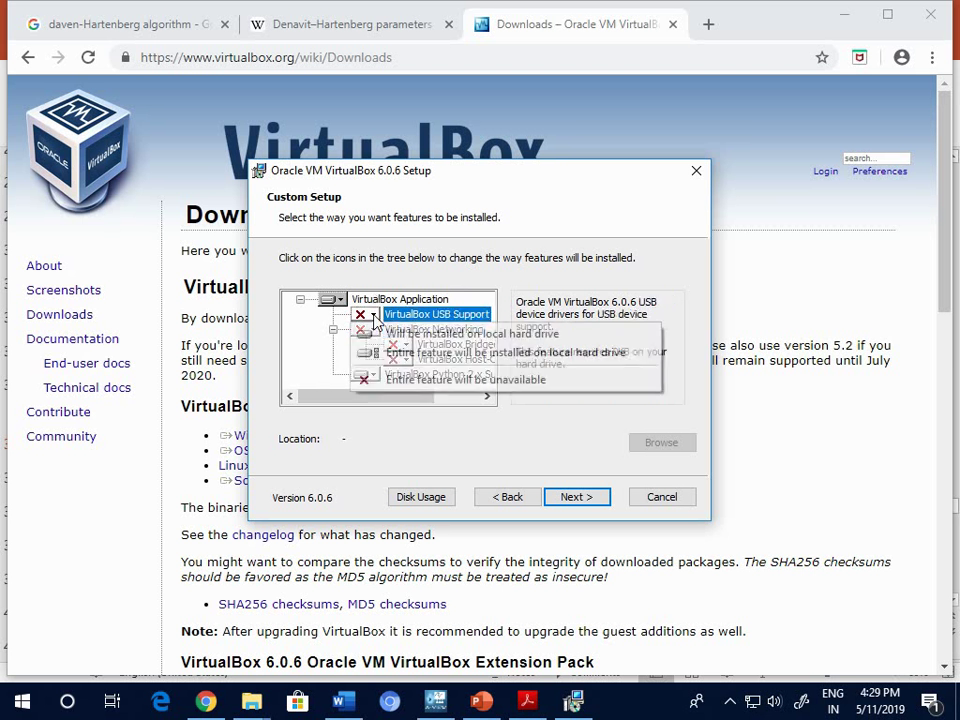
{"action": "left_click", "coordinate": [380, 350]}
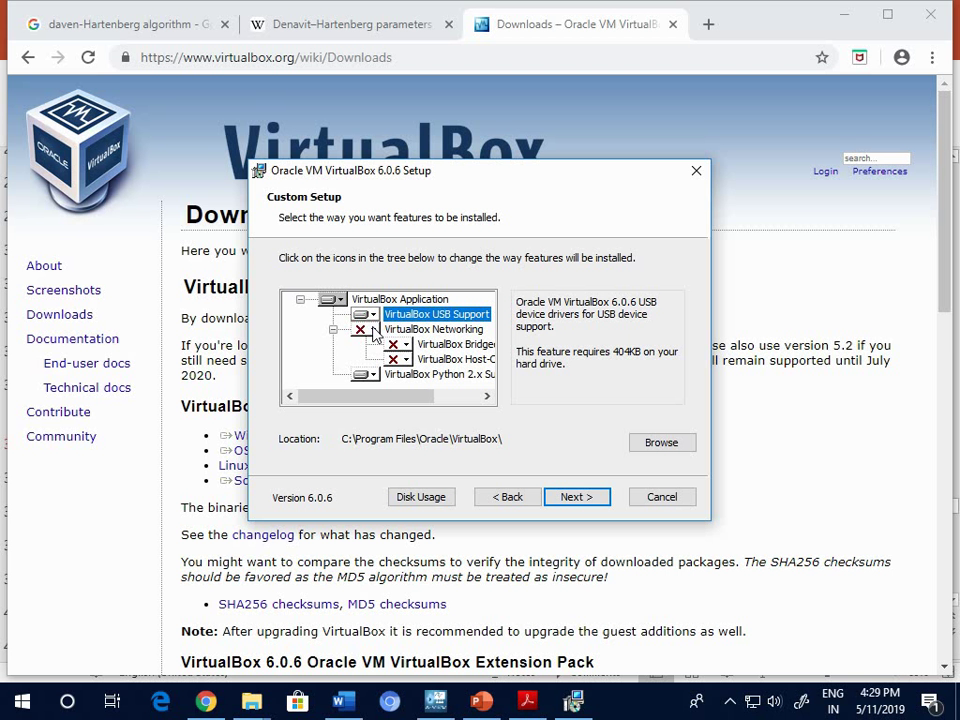
{"action": "left_click", "coordinate": [370, 330]}
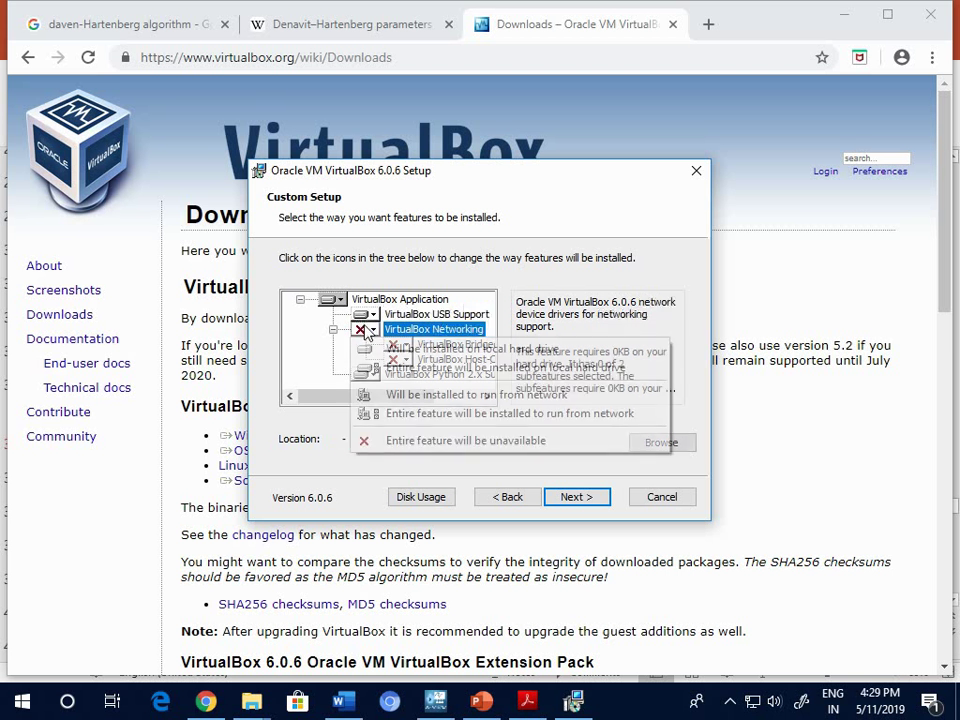
{"action": "left_click", "coordinate": [399, 369]}
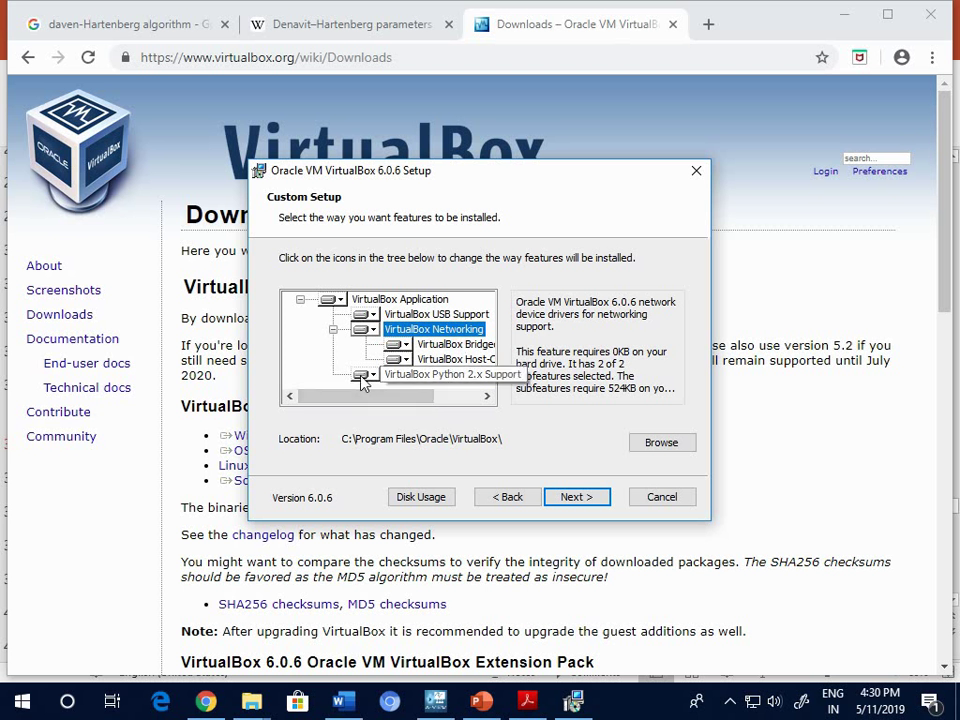
{"action": "left_click", "coordinate": [593, 500]}
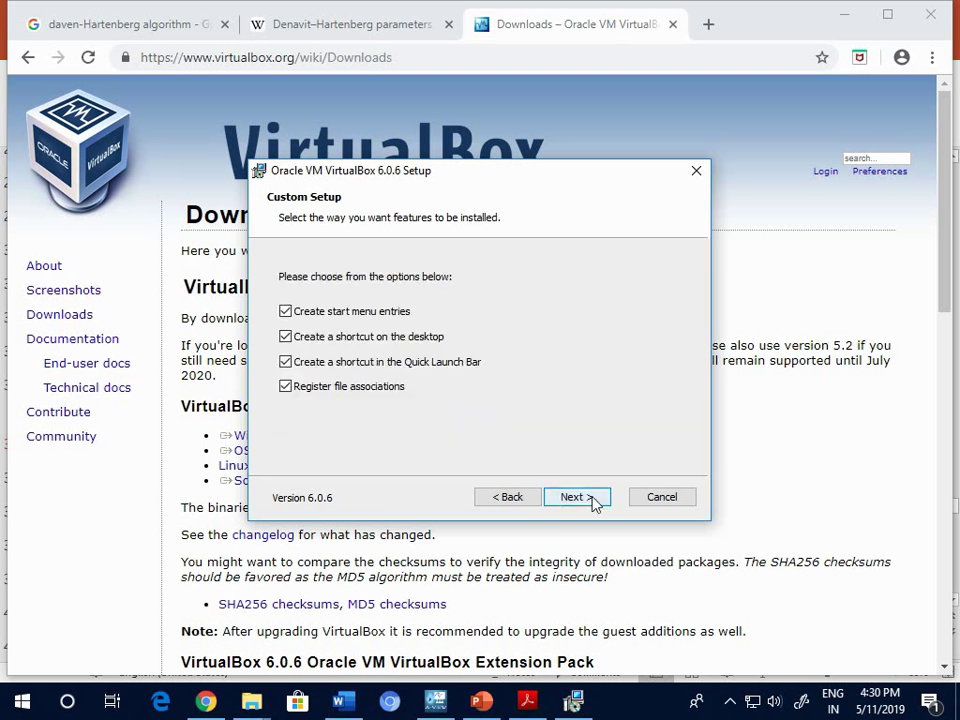
{"action": "left_click", "coordinate": [576, 501]}
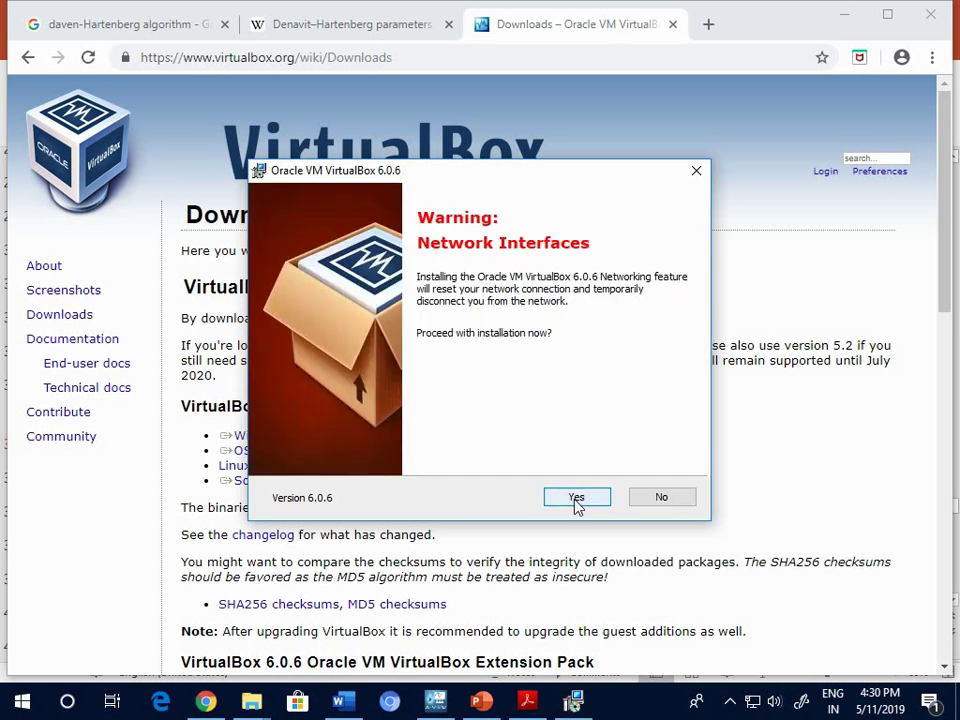
{"action": "left_click", "coordinate": [577, 502]}
{"action": "left_click", "coordinate": [585, 497]}
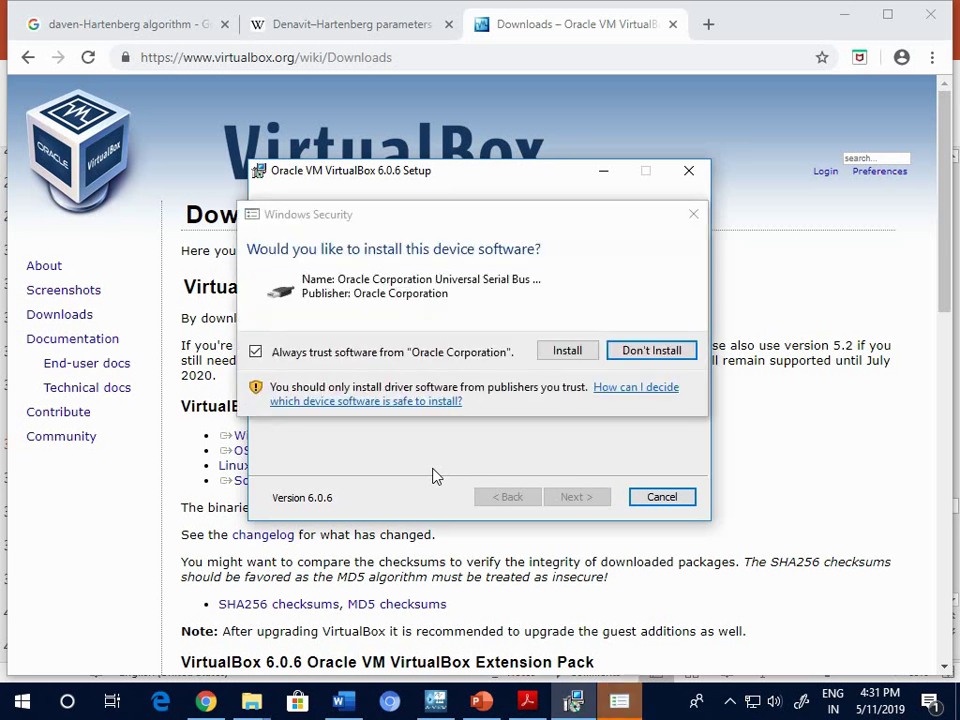
{"action": "left_click", "coordinate": [567, 351]}
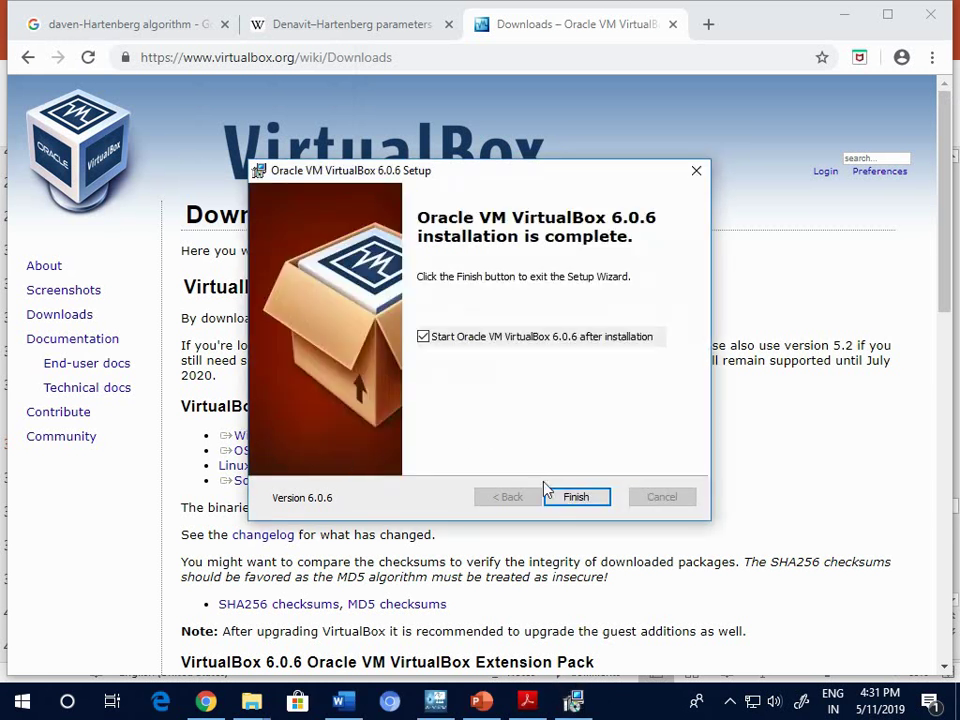
{"action": "left_click", "coordinate": [577, 497]}
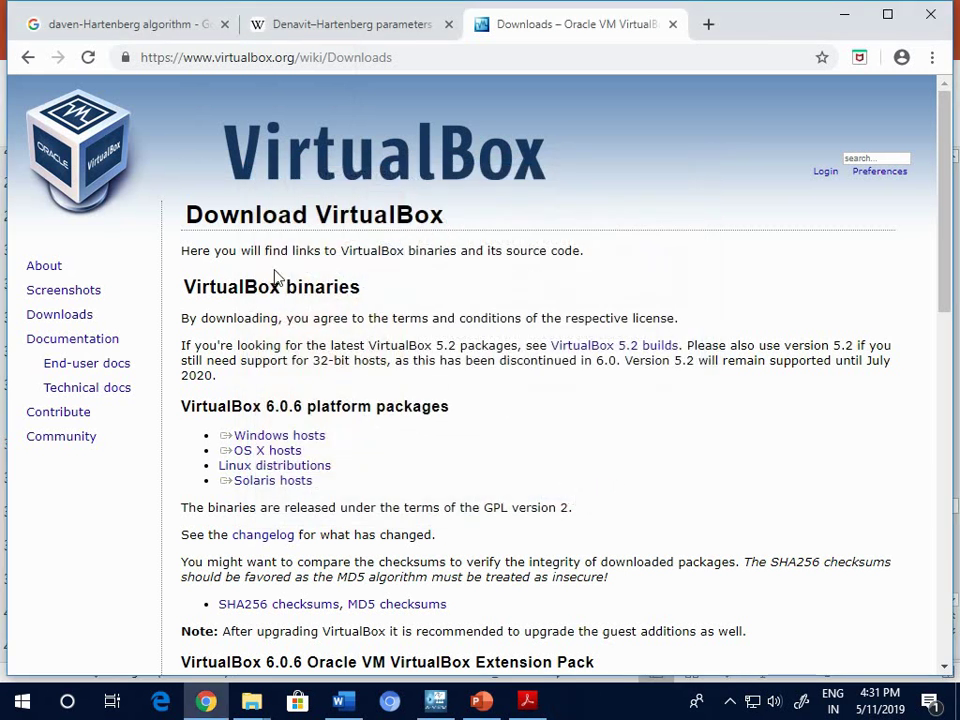
- Close the VirtualBox download page and the browser, and maximize the VirtualBox Manager window
{"action": "left_click", "coordinate": [673, 25]}
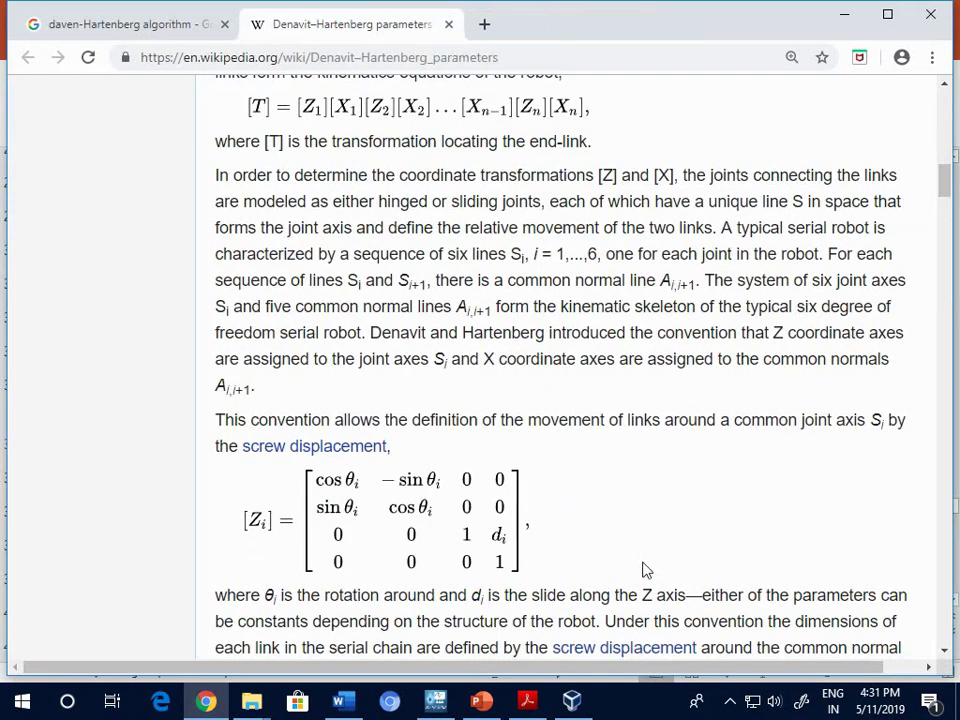
{"action": "left_click", "coordinate": [935, 18]}
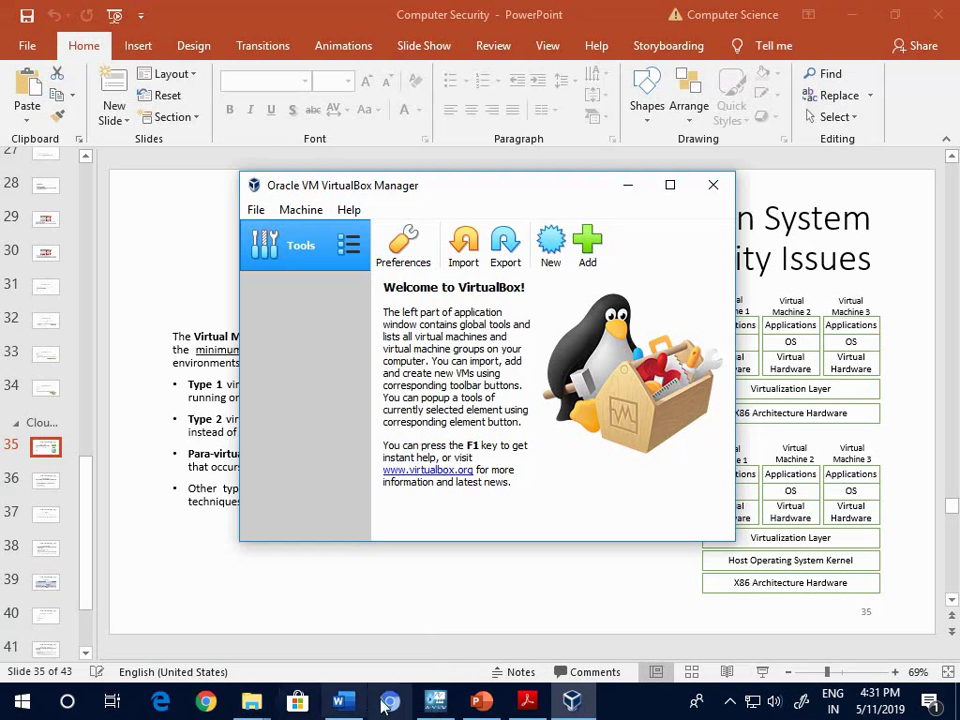
{"action": "left_click", "coordinate": [437, 704]}
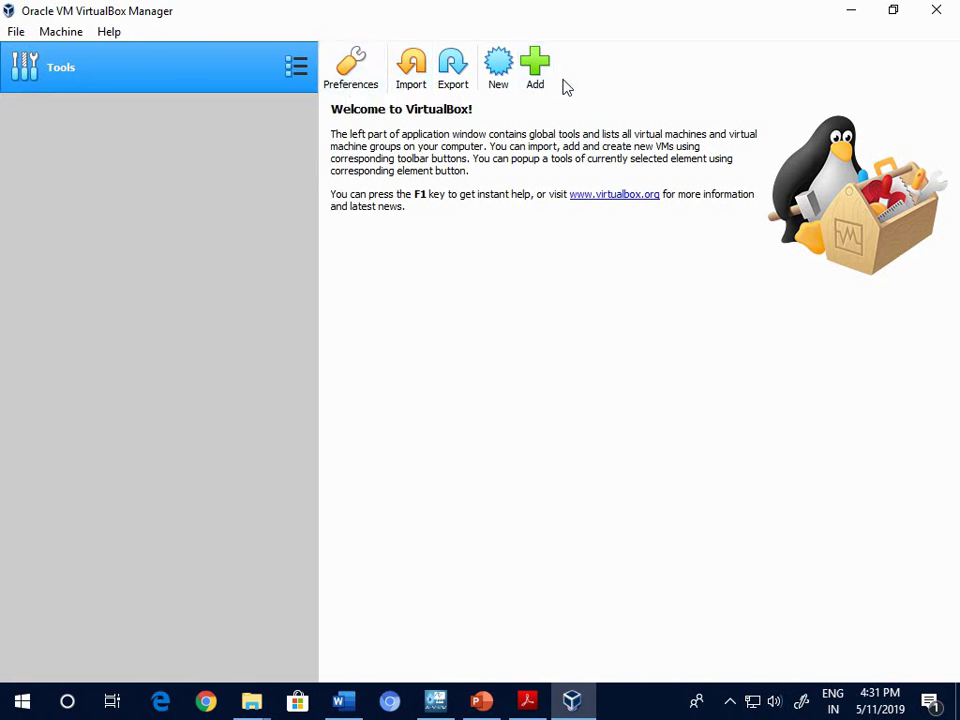
- Open the VirtualBox preferences and review the General, Input and Update settings
{"action": "left_click", "coordinate": [357, 76]}
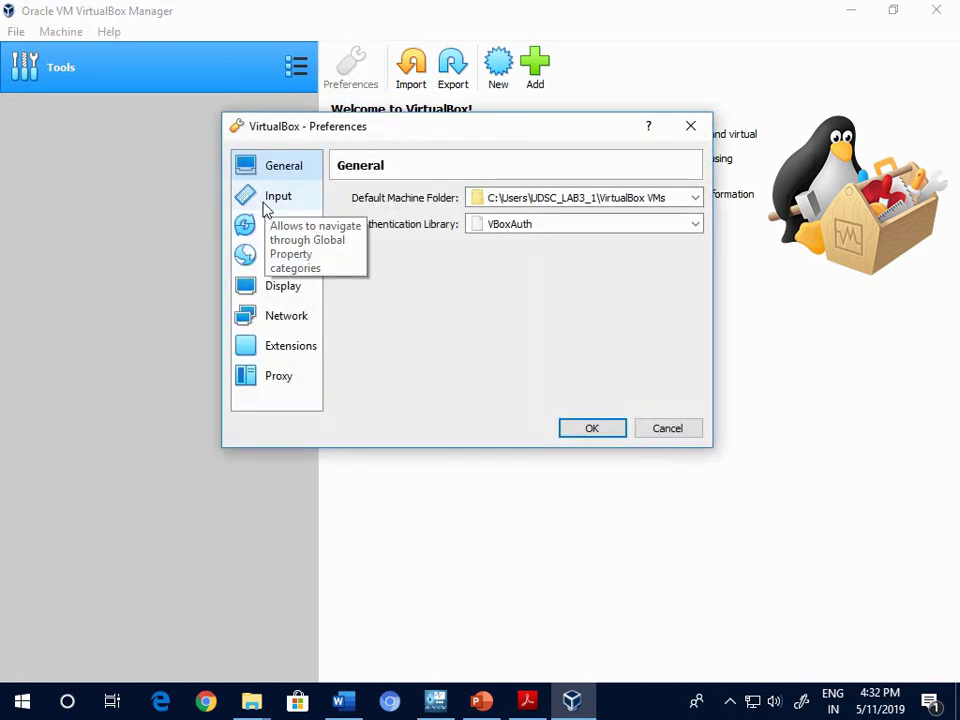
{"action": "left_click", "coordinate": [267, 208]}
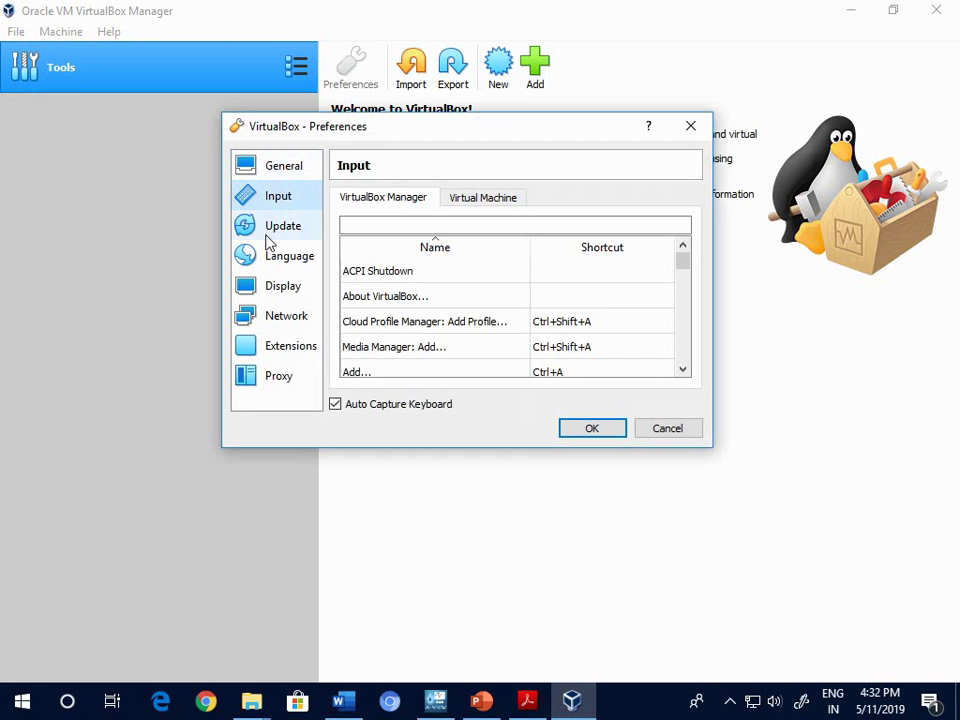
{"action": "left_click", "coordinate": [270, 238]}
- Browse the available interface languages in the preferences and select Italiano (Italia)
{"action": "left_click", "coordinate": [283, 269]}
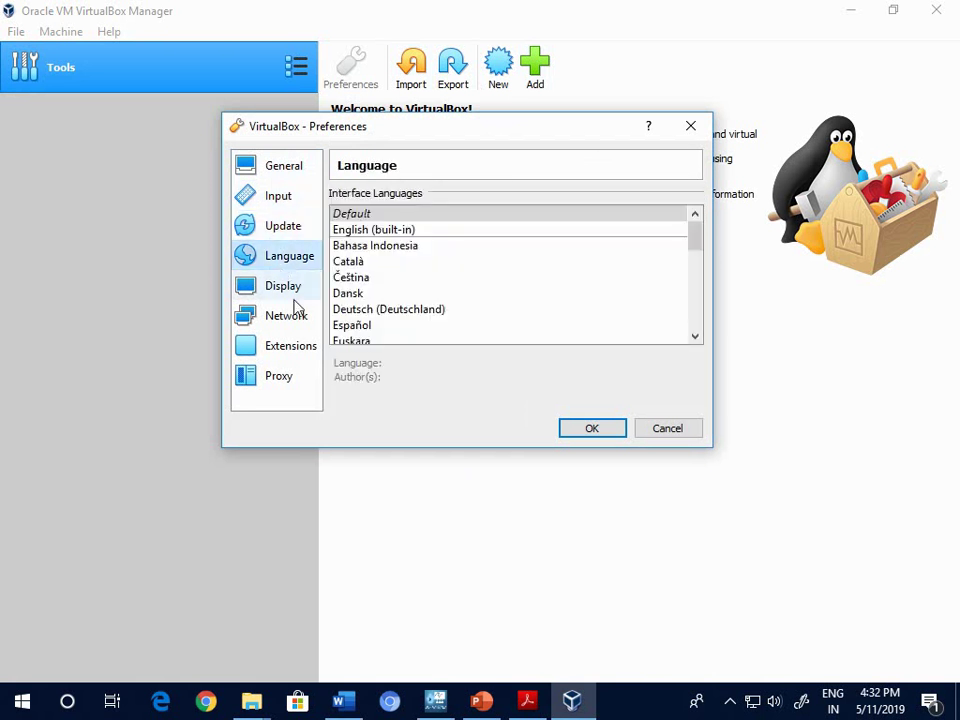
{"action": "left_click", "coordinate": [395, 328]}
{"action": "scroll", "coordinate": [439, 328], "scroll_direction": "down", "scroll_amount": 8}
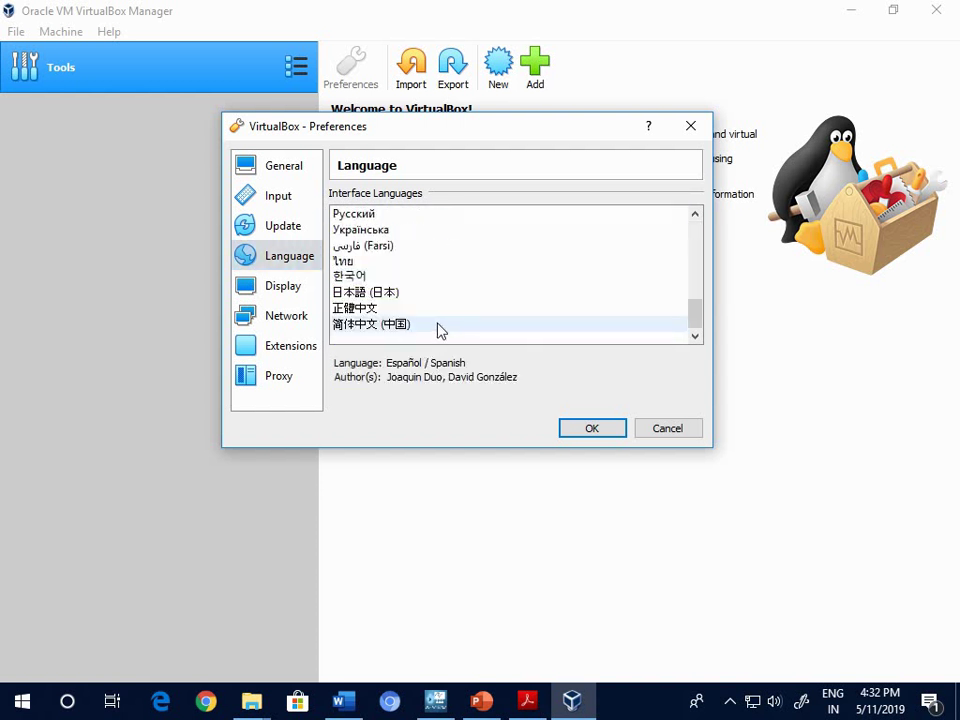
{"action": "scroll", "coordinate": [409, 272], "scroll_direction": "up", "scroll_amount": 5}
{"action": "scroll", "coordinate": [400, 315], "scroll_direction": "up", "scroll_amount": 3}
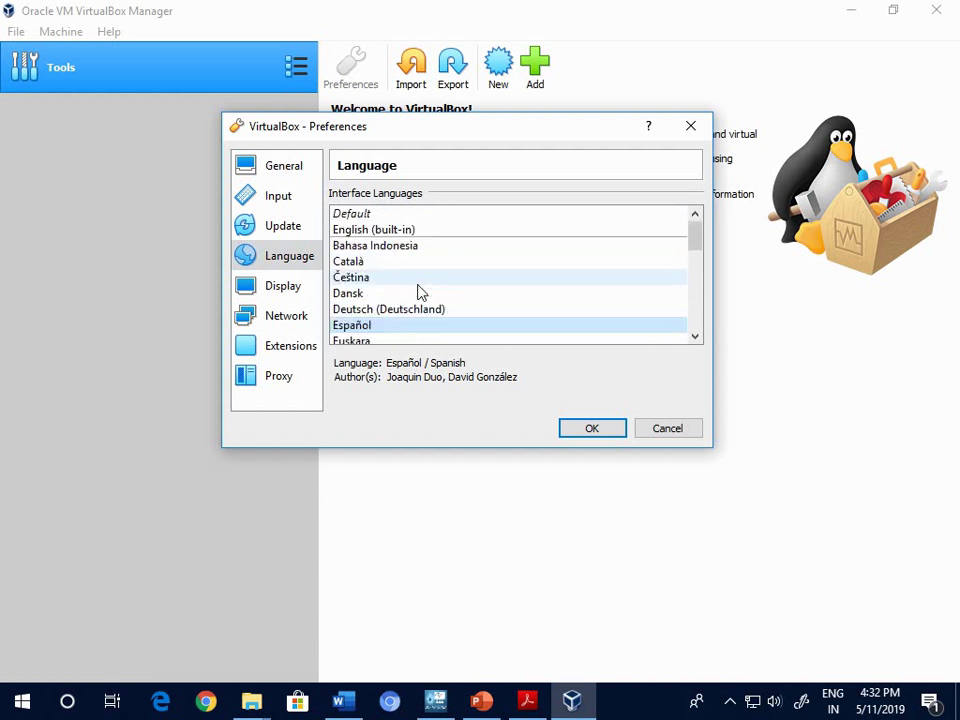
{"action": "scroll", "coordinate": [387, 313], "scroll_direction": "down", "scroll_amount": 2}
{"action": "left_click", "coordinate": [385, 293]}
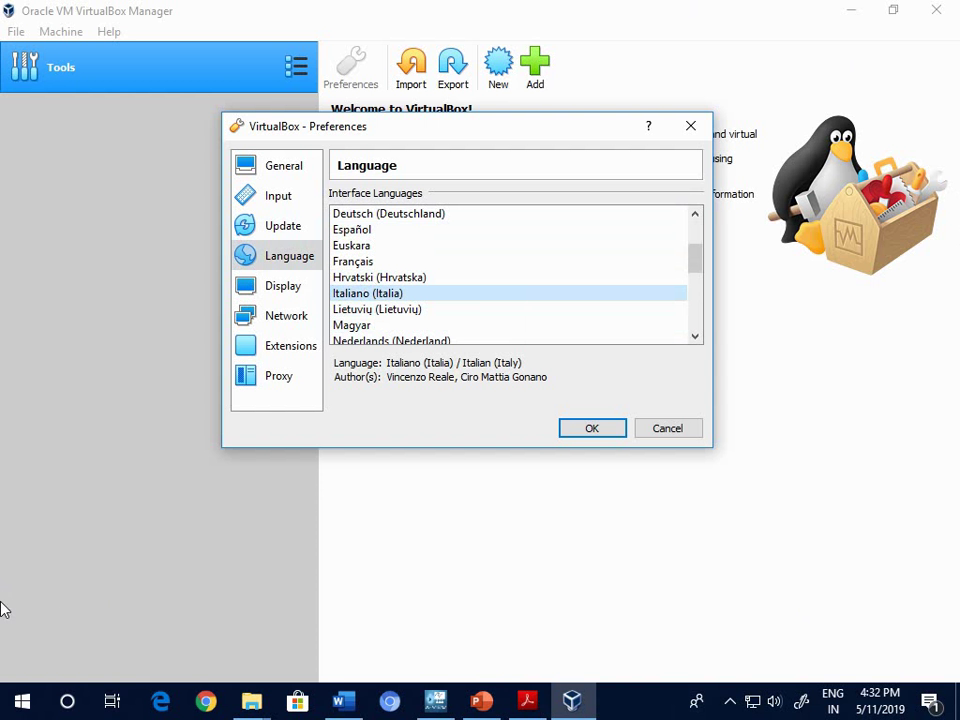
- Review the Display, Network, Extensions and Proxy preferences, and close the preferences without saving
{"action": "left_click", "coordinate": [287, 290]}
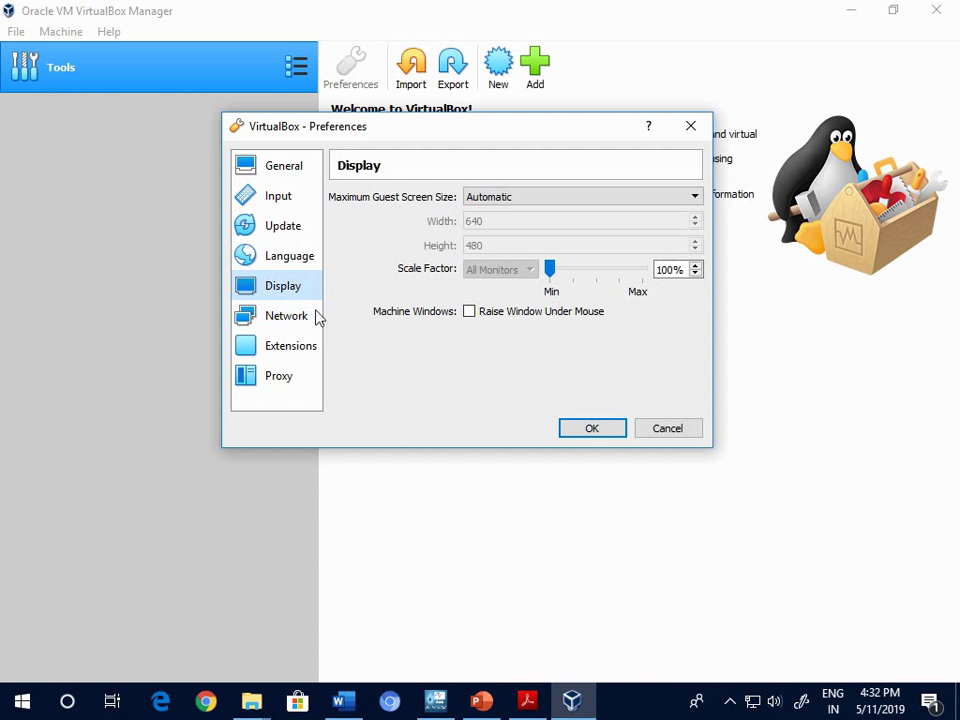
{"action": "left_click", "coordinate": [276, 328]}
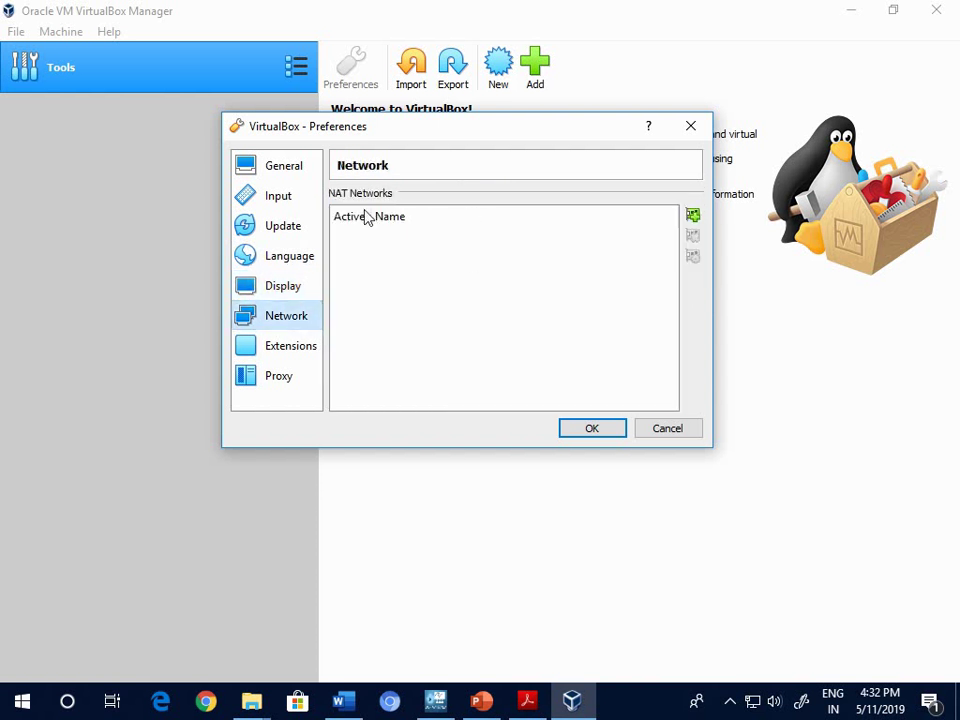
{"action": "left_click", "coordinate": [268, 345]}
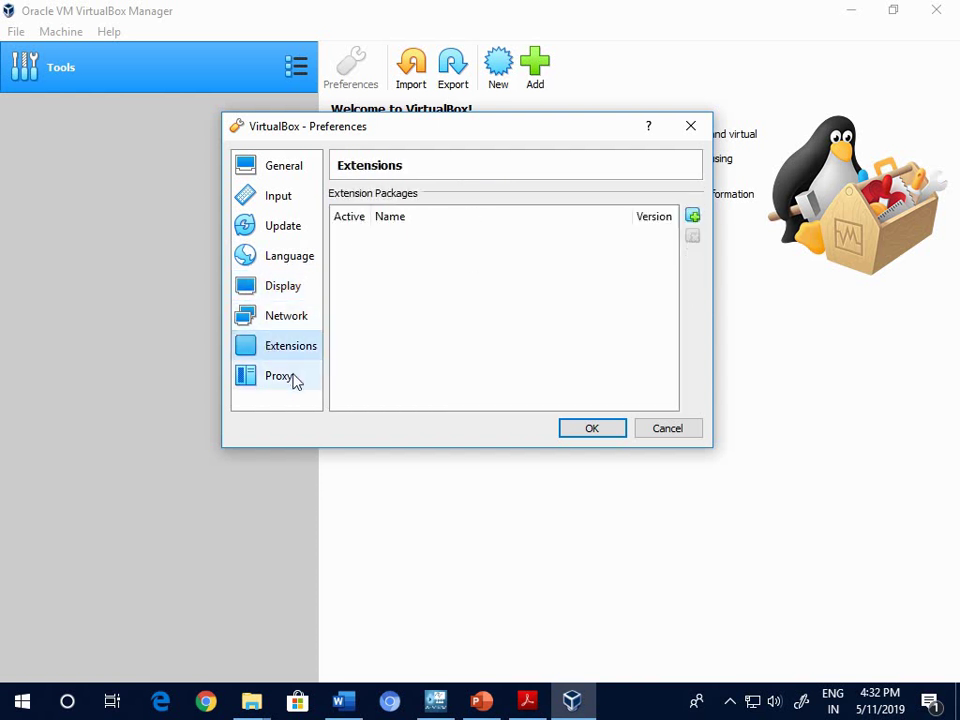
{"action": "left_click", "coordinate": [294, 379]}
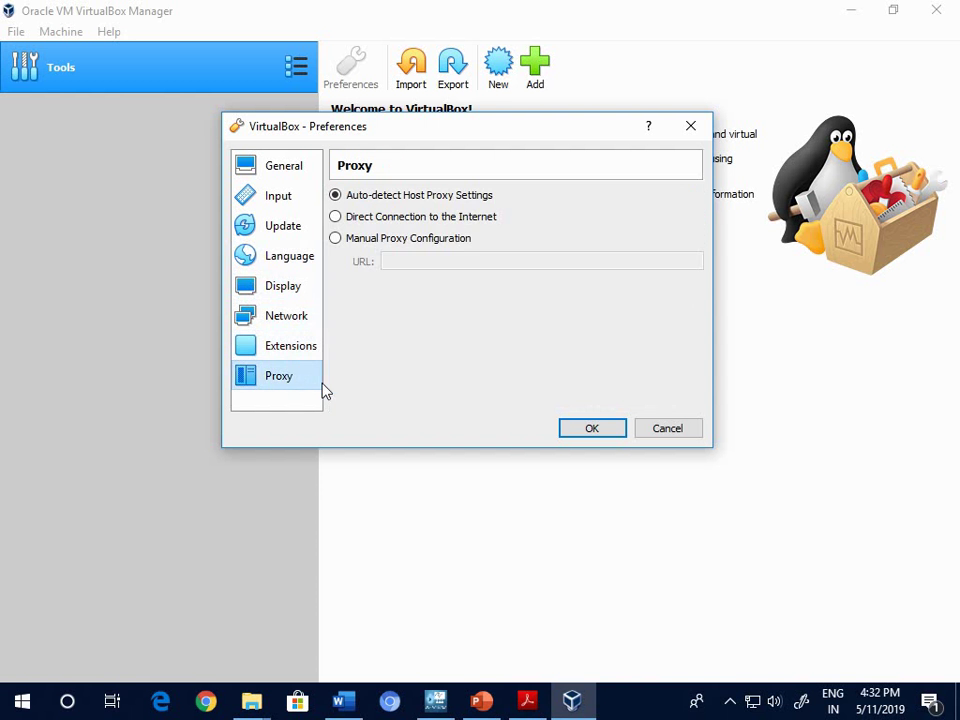
{"action": "left_click", "coordinate": [684, 430]}
- Look at the General preferences again and at the file chooser for adding an existing virtual machine, cancelling both
{"action": "left_click", "coordinate": [350, 66]}
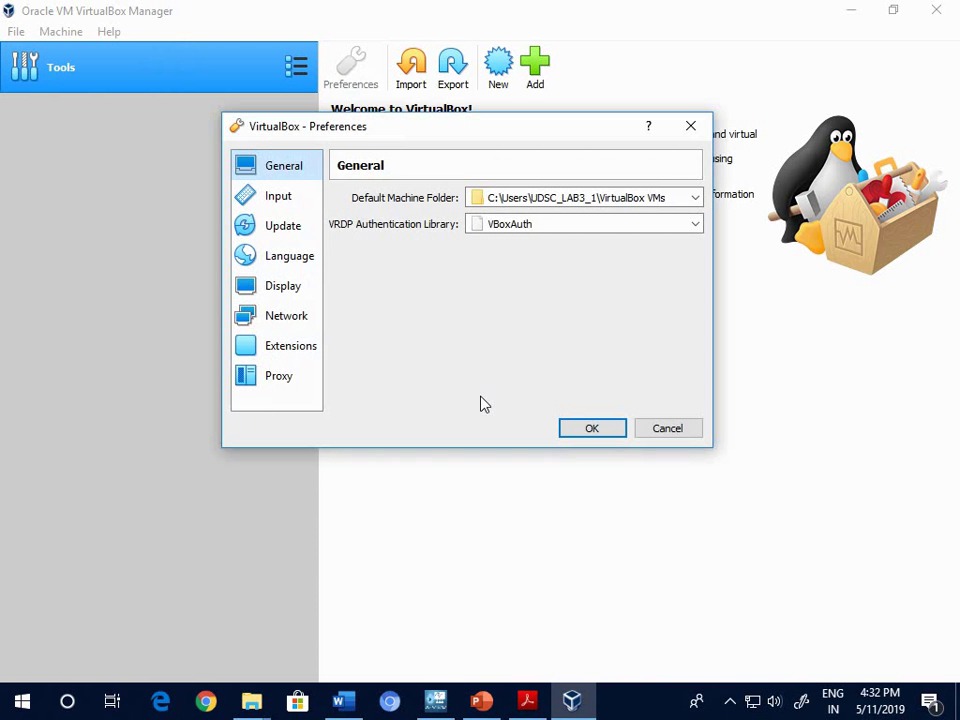
{"action": "left_click", "coordinate": [690, 430]}
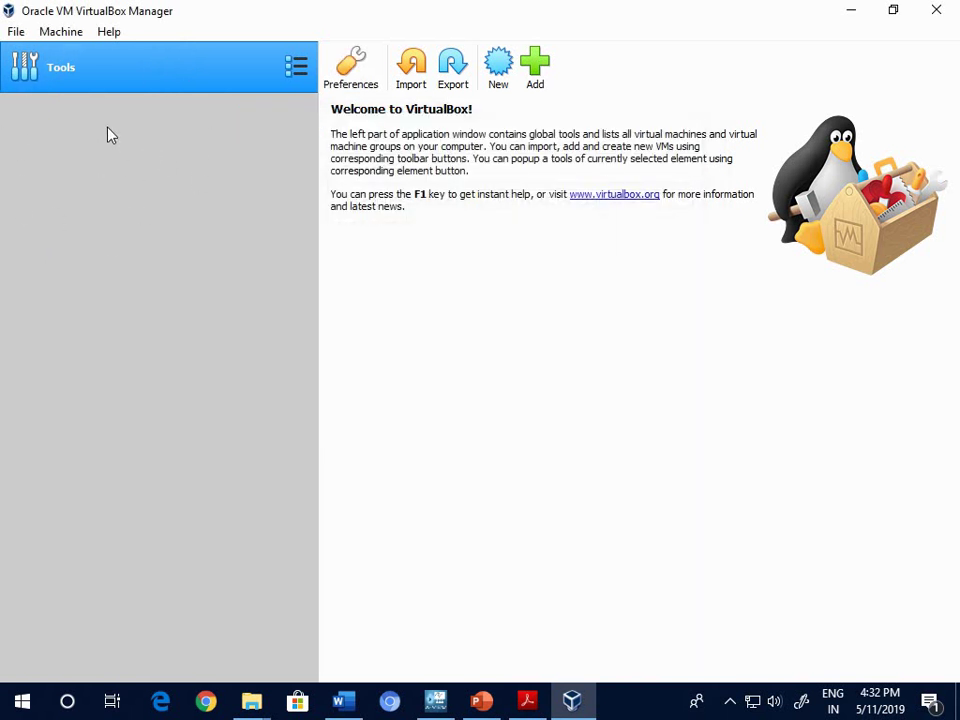
{"action": "left_click", "coordinate": [356, 66]}
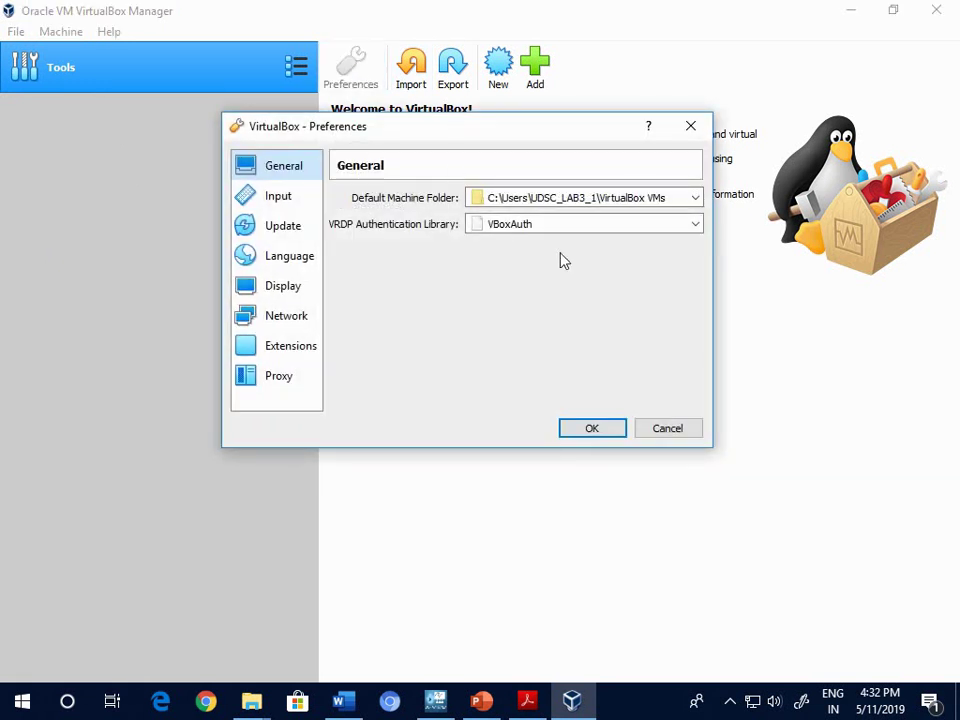
{"action": "left_click", "coordinate": [688, 427]}
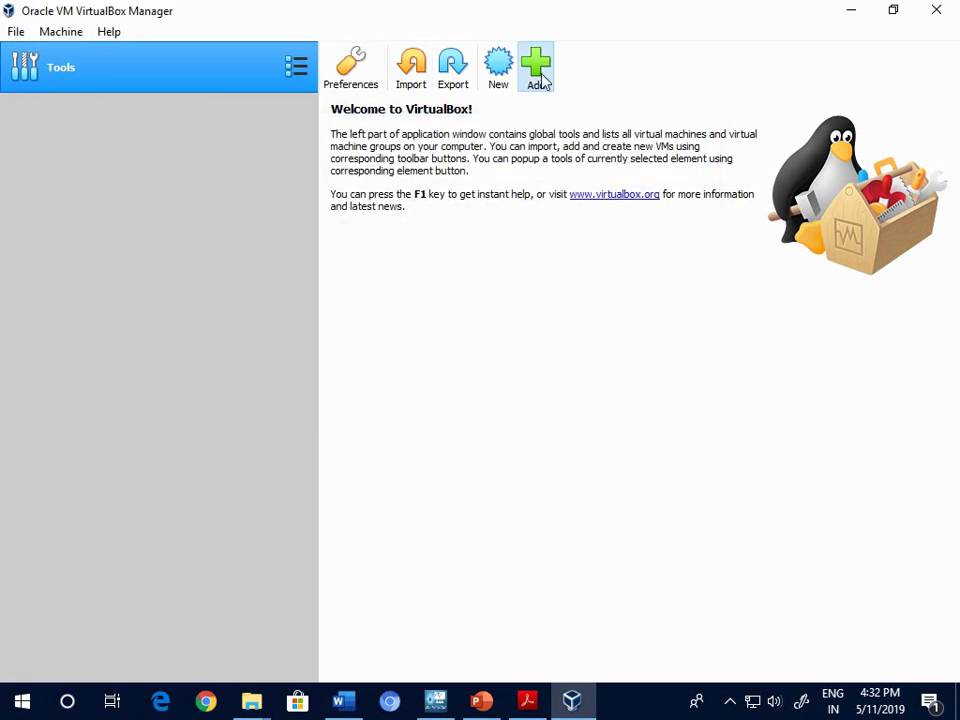
{"action": "left_click", "coordinate": [539, 72]}
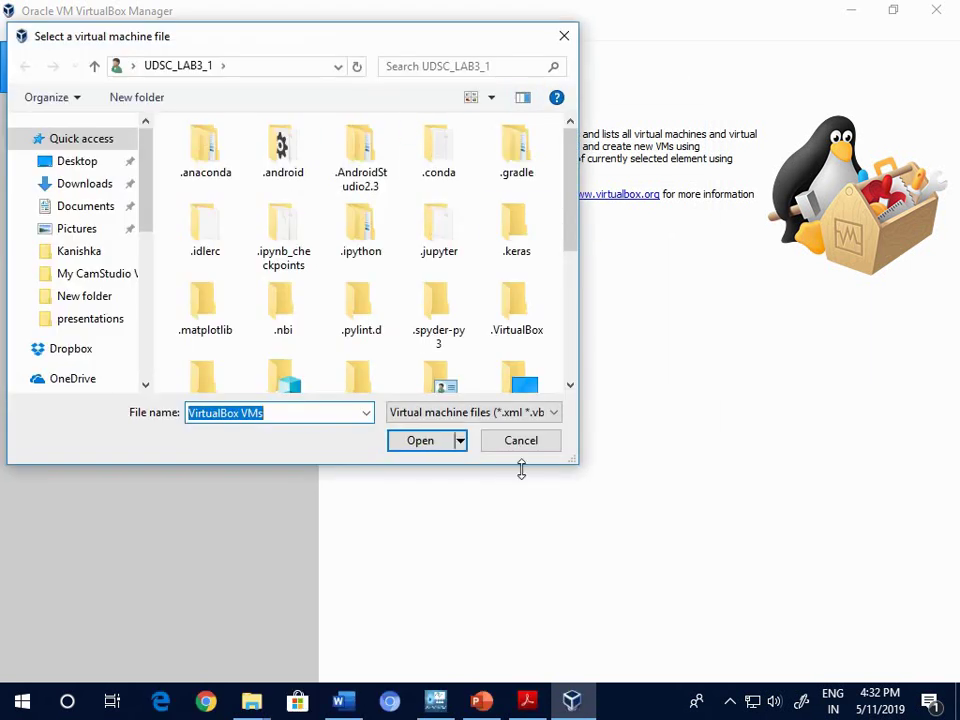
{"action": "left_click", "coordinate": [543, 446]}
- Start creating a new virtual machine with Microsoft Windows as the operating system type
{"action": "left_click", "coordinate": [500, 64]}
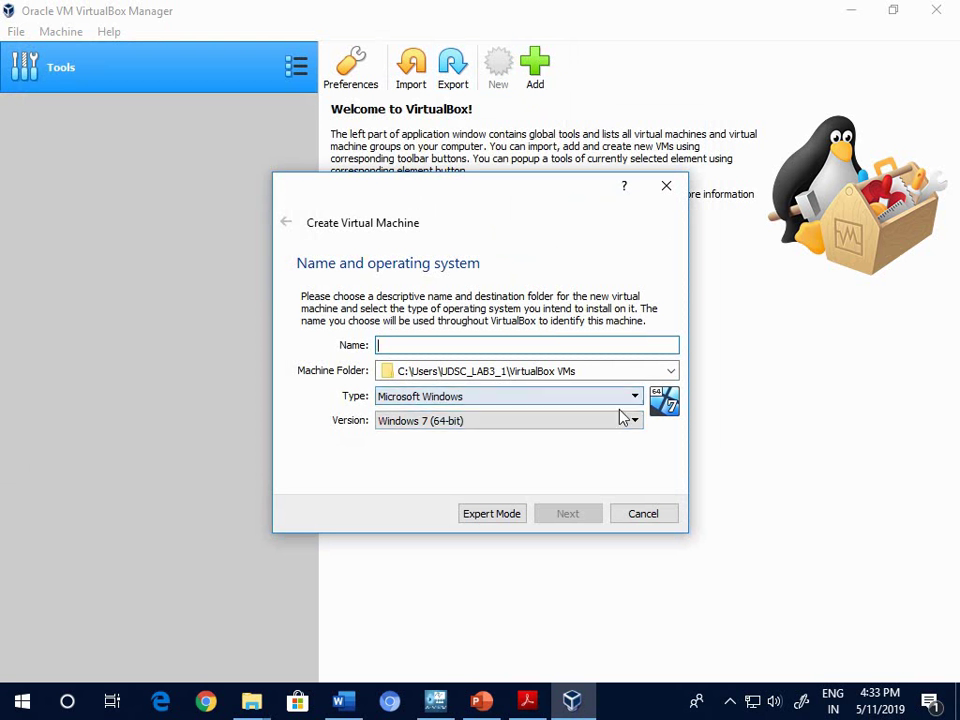
{"action": "left_click", "coordinate": [624, 420]}
{"action": "left_click", "coordinate": [624, 420]}
{"action": "left_click", "coordinate": [613, 398]}
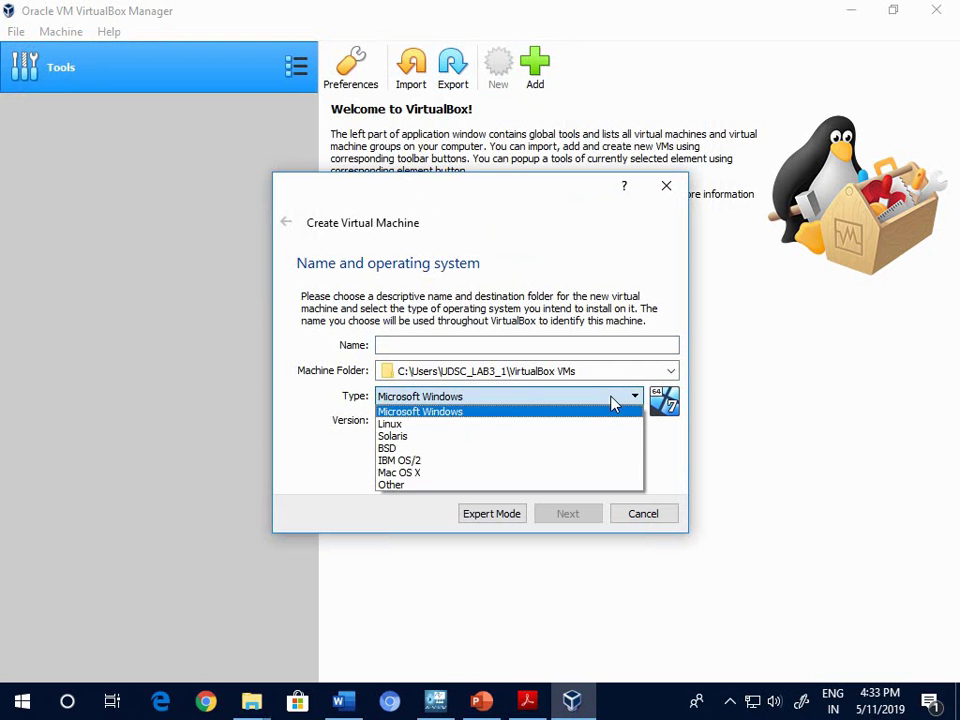
{"action": "left_click", "coordinate": [608, 412]}
- Browse the available Windows versions for the new virtual machine and select Windows 95
{"action": "left_click", "coordinate": [615, 421]}
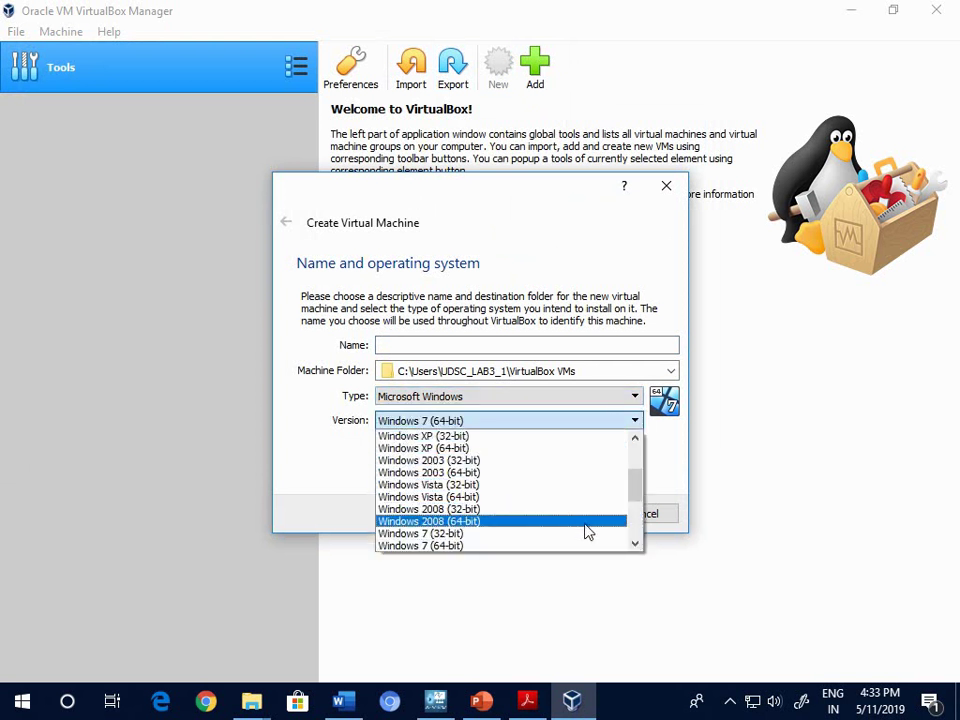
{"action": "scroll", "coordinate": [579, 499], "scroll_direction": "up", "scroll_amount": 3}
{"action": "scroll", "coordinate": [561, 489], "scroll_direction": "down", "scroll_amount": 4}
{"action": "scroll", "coordinate": [553, 508], "scroll_direction": "down", "scroll_amount": 2}
{"action": "scroll", "coordinate": [549, 470], "scroll_direction": "up", "scroll_amount": 6}
{"action": "scroll", "coordinate": [546, 489], "scroll_direction": "down", "scroll_amount": 6}
{"action": "scroll", "coordinate": [553, 499], "scroll_direction": "up", "scroll_amount": 6}
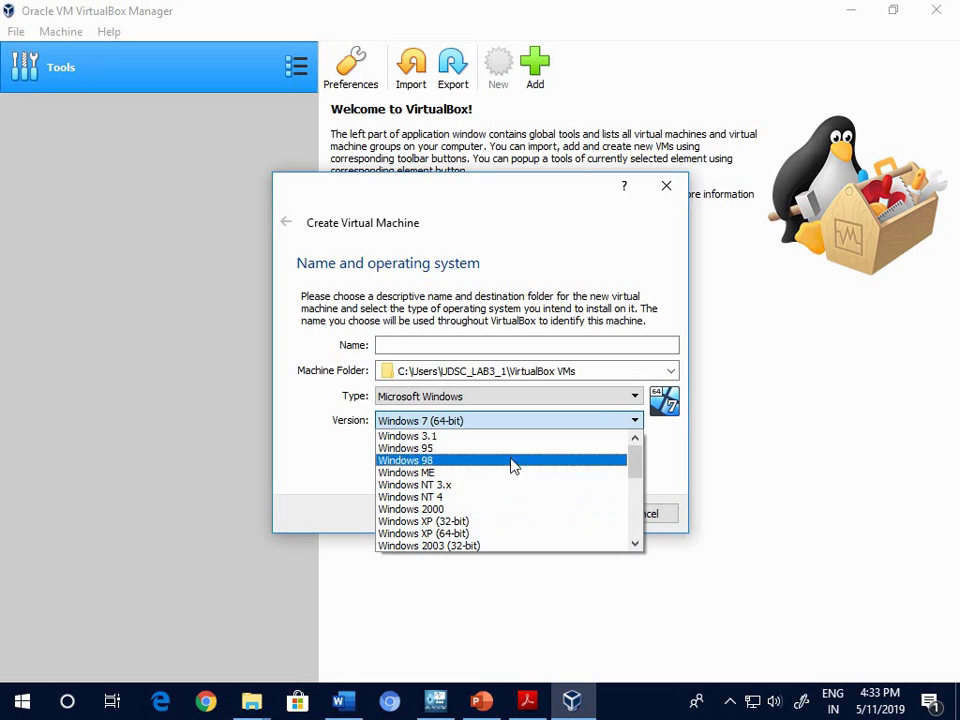
{"action": "key", "text": "Escape"}
{"action": "key", "text": "Home"}
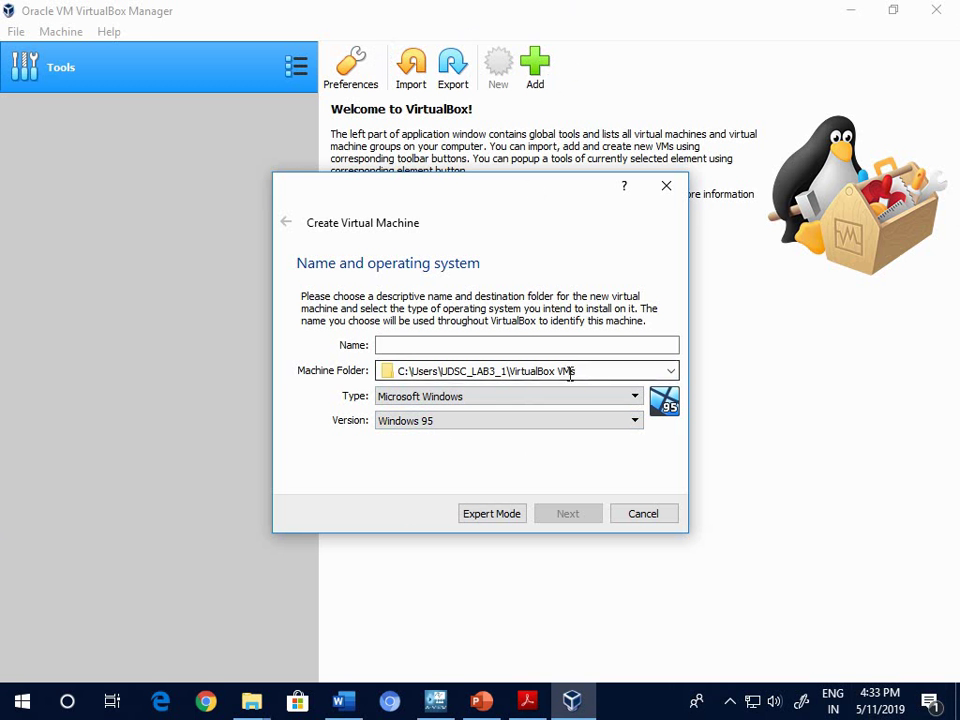
- Name the virtual machine dgsd and continue to the memory size settings
{"action": "left_click", "coordinate": [448, 345]}
{"action": "type", "text": "dgsd"}
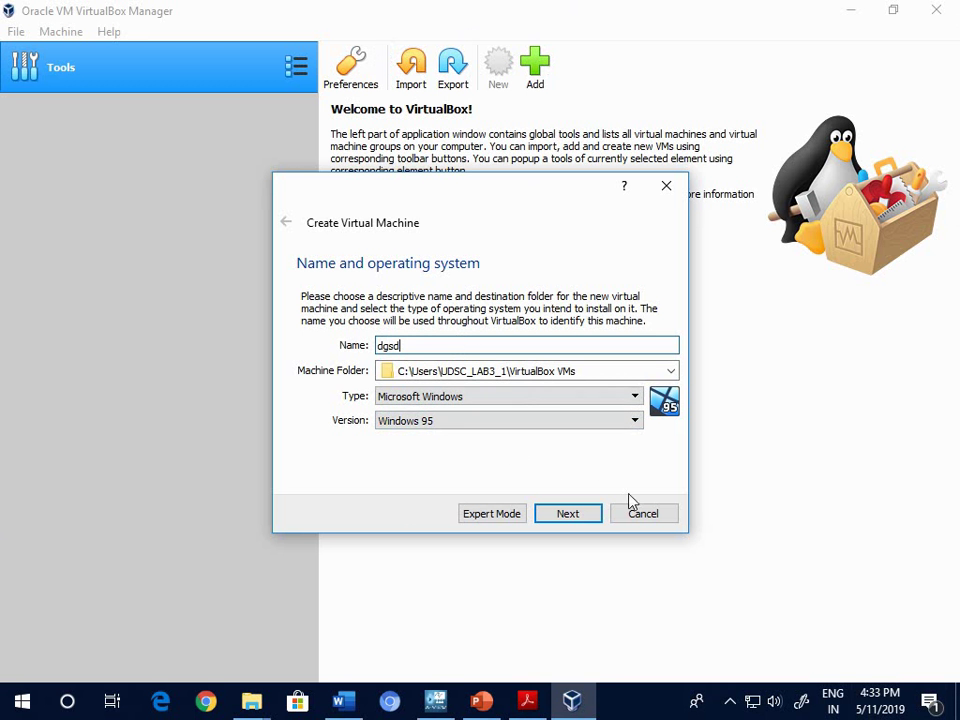
{"action": "left_click", "coordinate": [578, 513]}
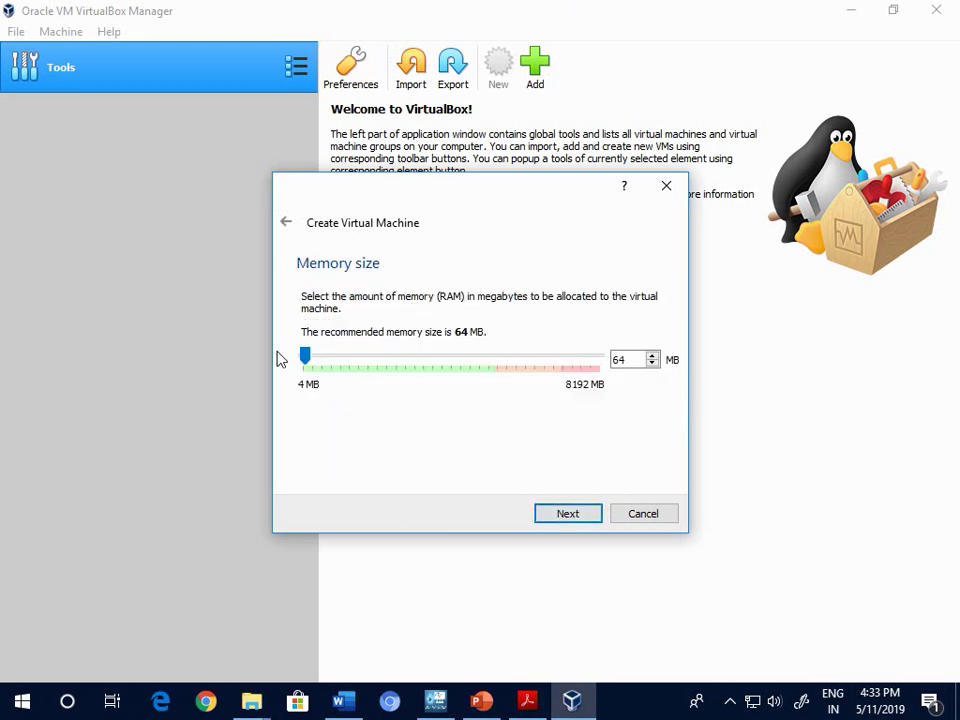
- Set the virtual machine's memory size to 5290 MB, continue to the hard disk options, and cancel the creation
{"action": "left_click_drag", "start_coordinate": [306, 358], "coordinate": [493, 379]}
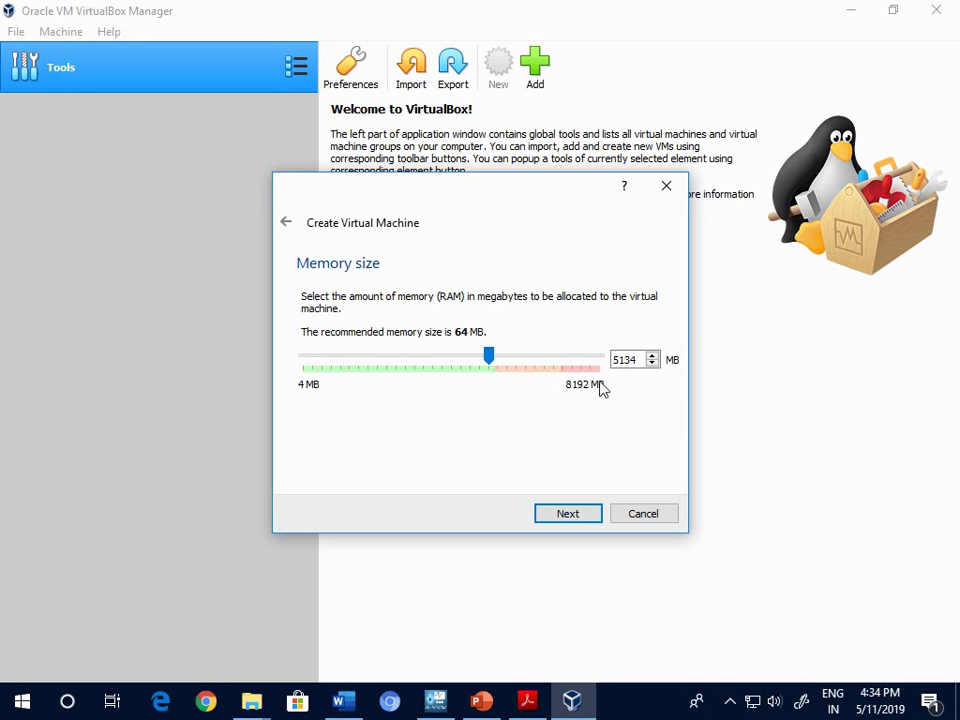
{"action": "left_click", "coordinate": [488, 358]}
{"action": "left_click_drag", "start_coordinate": [487, 357], "coordinate": [494, 357]}
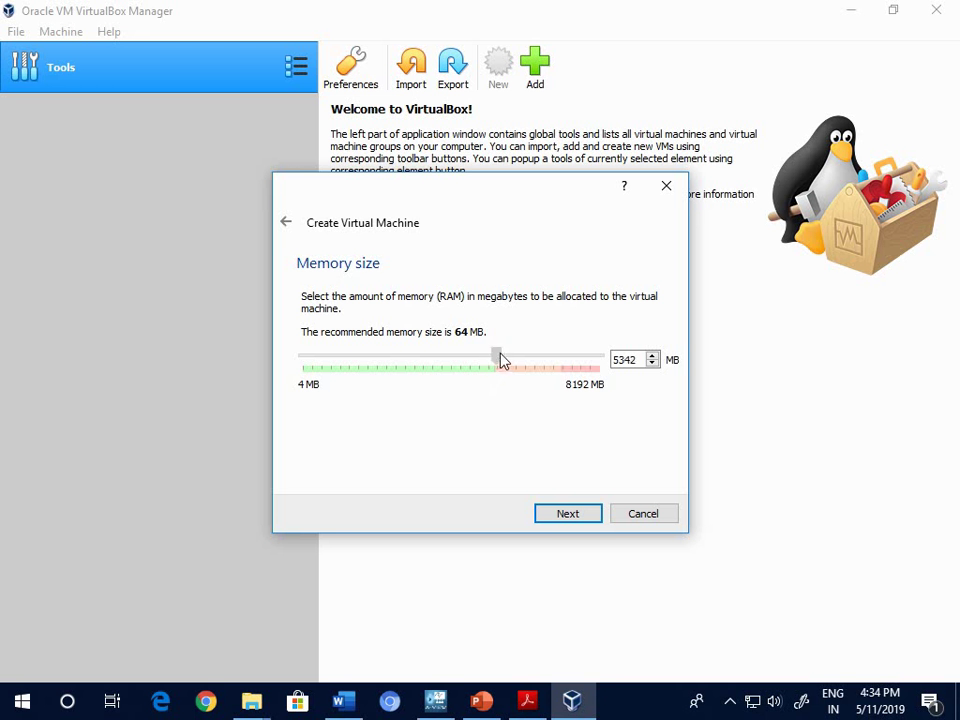
{"action": "left_click_drag", "start_coordinate": [572, 367], "coordinate": [543, 365]}
{"action": "left_click_drag", "start_coordinate": [494, 358], "coordinate": [519, 358]}
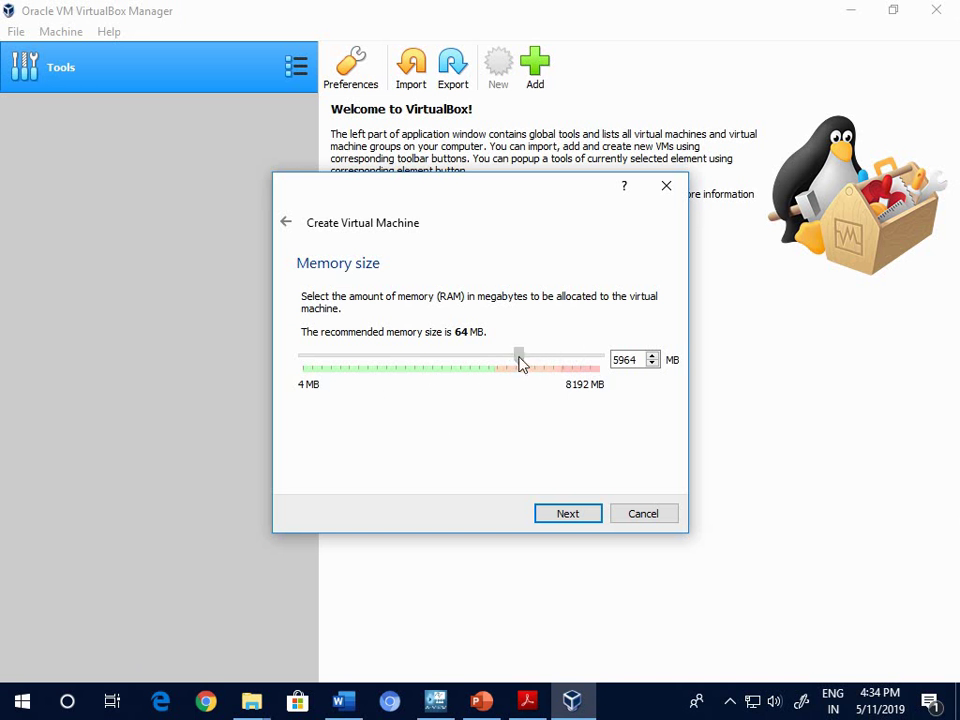
{"action": "left_click_drag", "start_coordinate": [519, 364], "coordinate": [524, 364]}
{"action": "left_click_drag", "start_coordinate": [500, 363], "coordinate": [497, 362]}
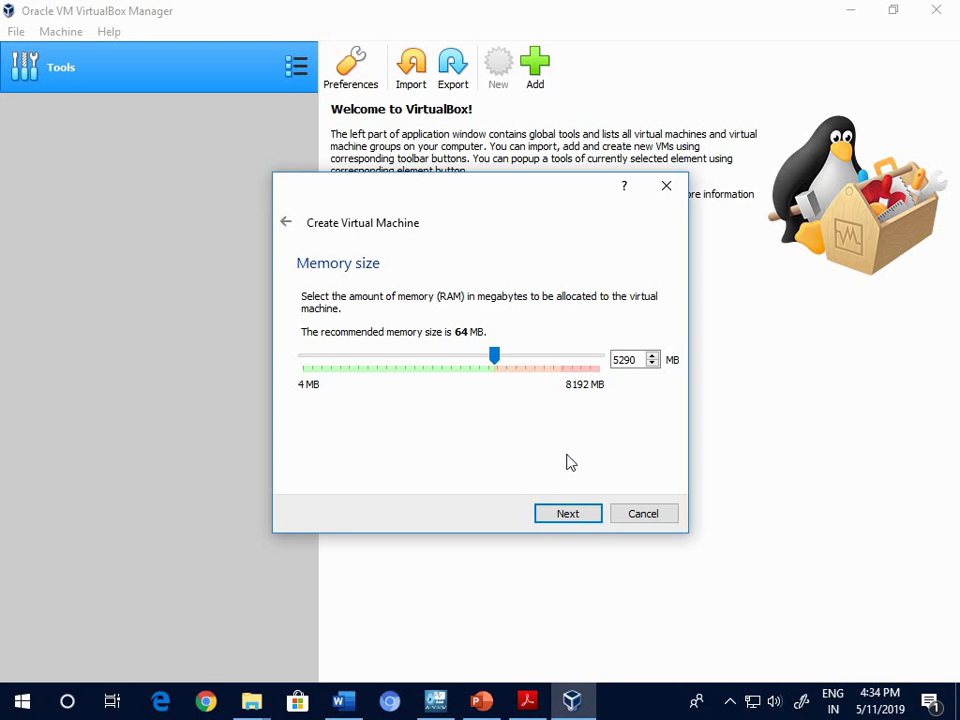
{"action": "left_click", "coordinate": [567, 515]}
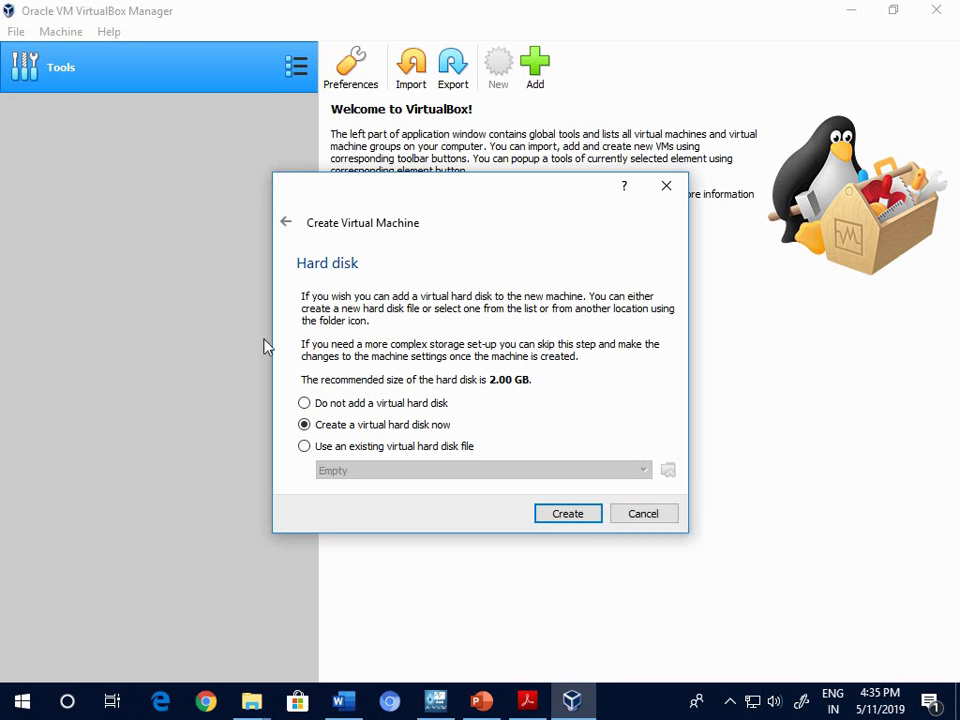
{"action": "left_click", "coordinate": [656, 516]}
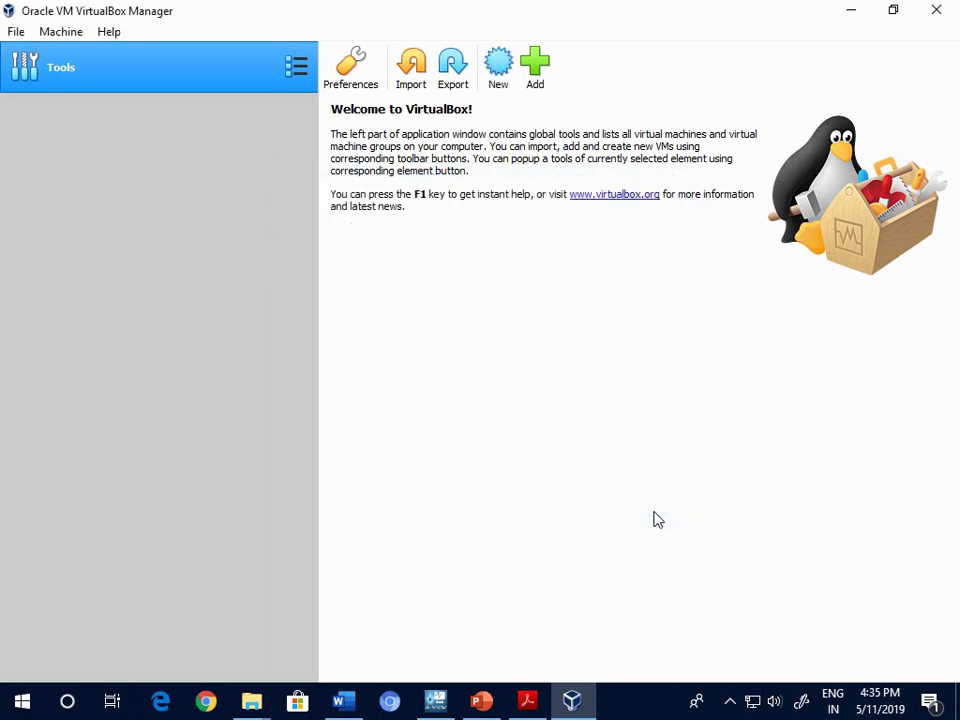
- Start another new virtual machine with type Linux and version Ubuntu (64-bit)
{"action": "left_click", "coordinate": [502, 65]}
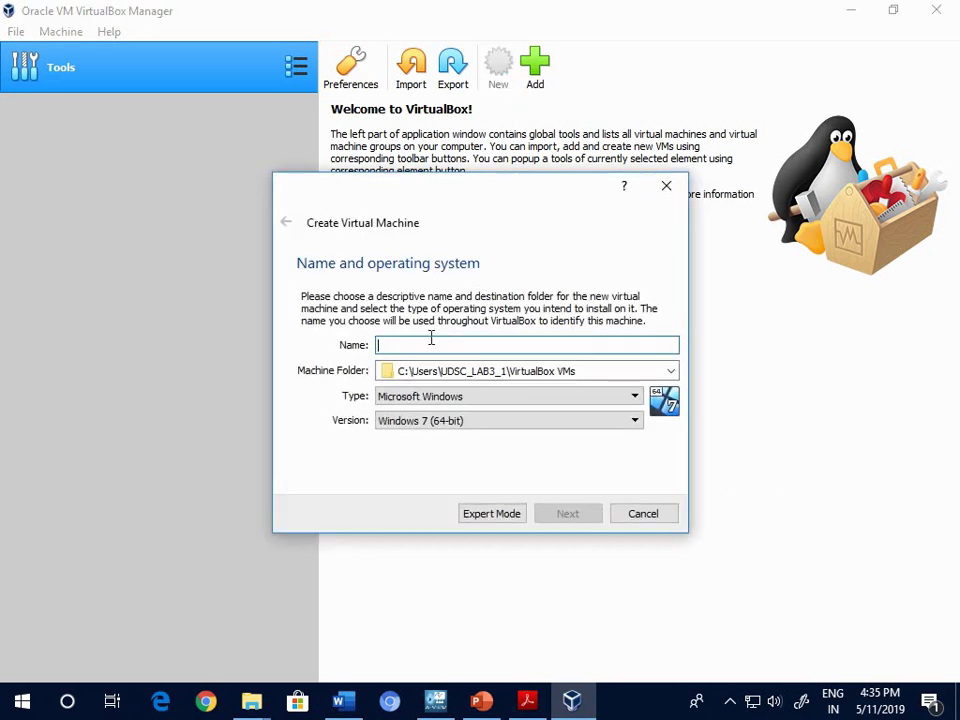
{"action": "left_click", "coordinate": [533, 405]}
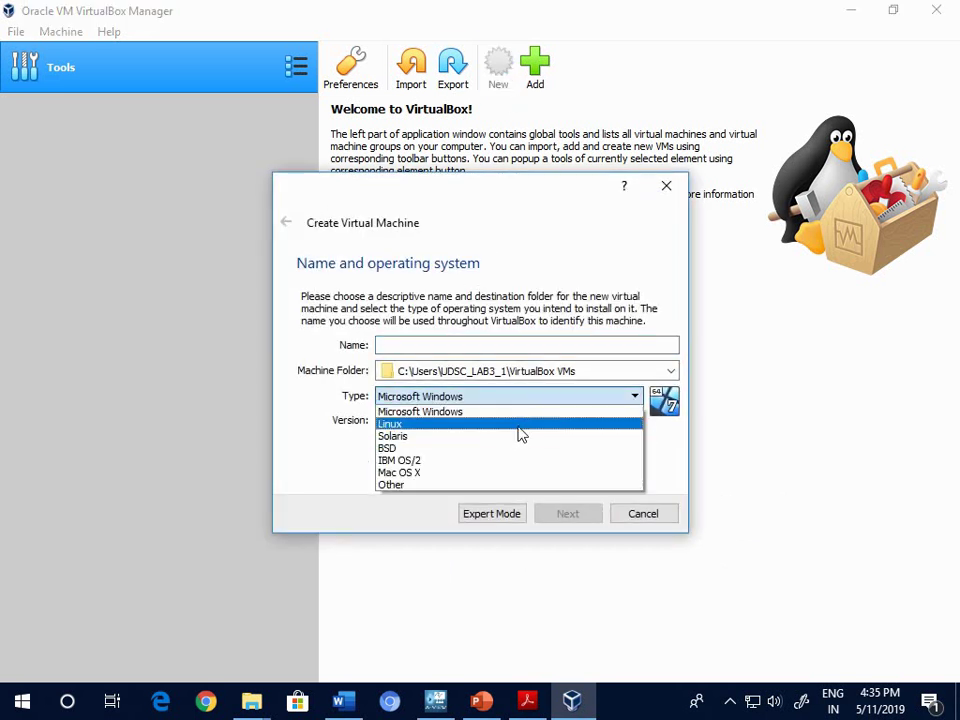
{"action": "left_click", "coordinate": [522, 423]}
{"action": "left_click", "coordinate": [539, 428]}
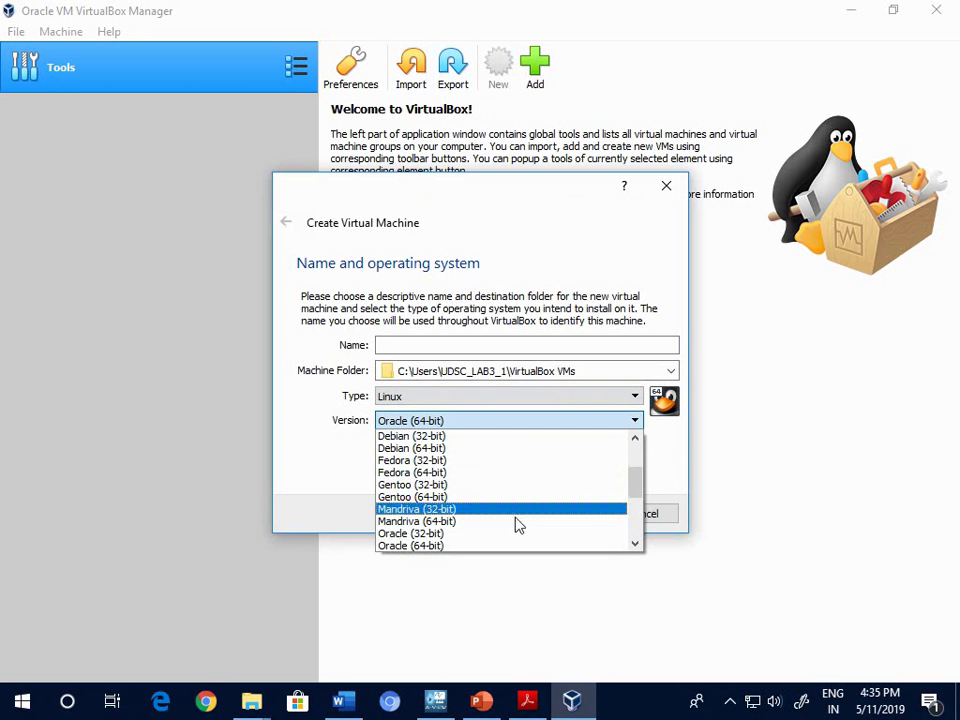
{"action": "scroll", "coordinate": [528, 540], "scroll_direction": "down", "scroll_amount": 2}
{"action": "scroll", "coordinate": [528, 540], "scroll_direction": "down", "scroll_amount": 2}
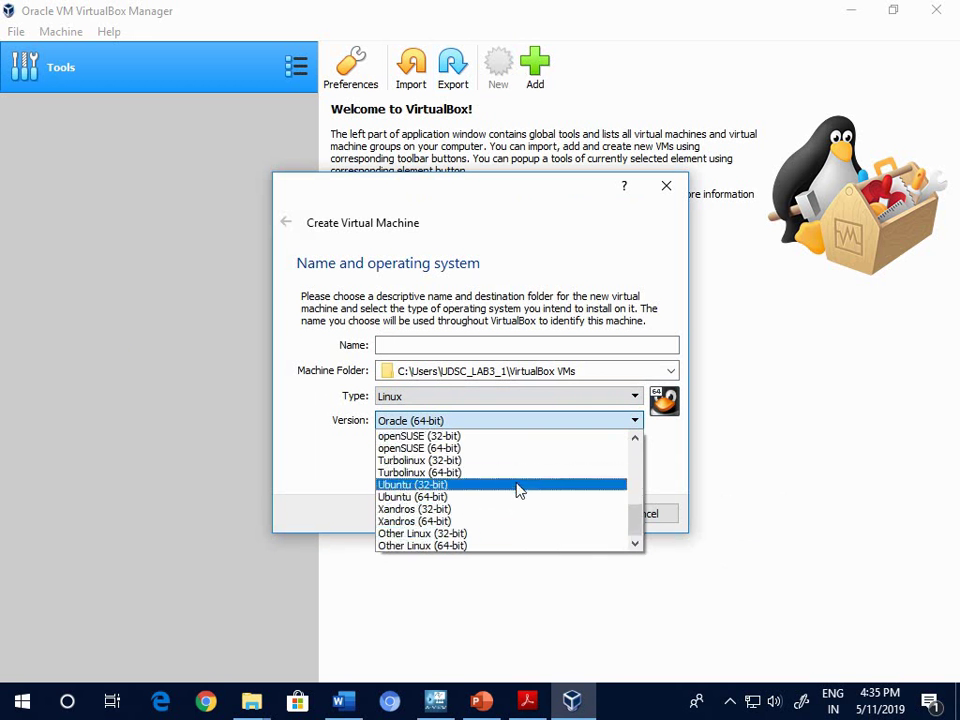
{"action": "left_click", "coordinate": [517, 497]}
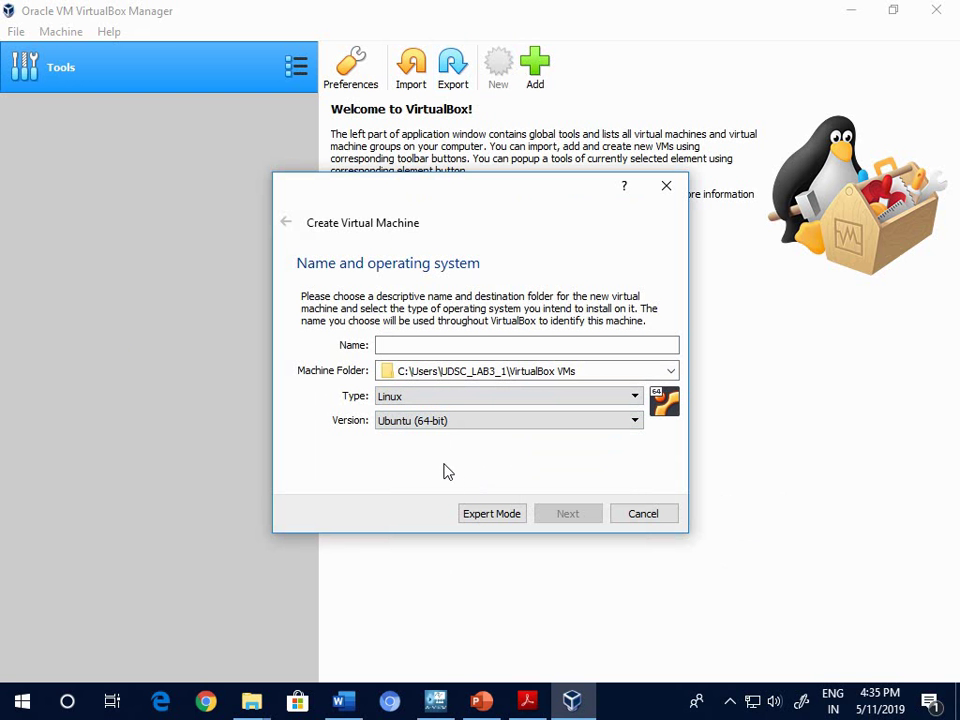
- Switch the virtual machine creation to expert mode, set the memory size to 5248 MB, and cancel the creation
{"action": "left_click", "coordinate": [506, 514]}
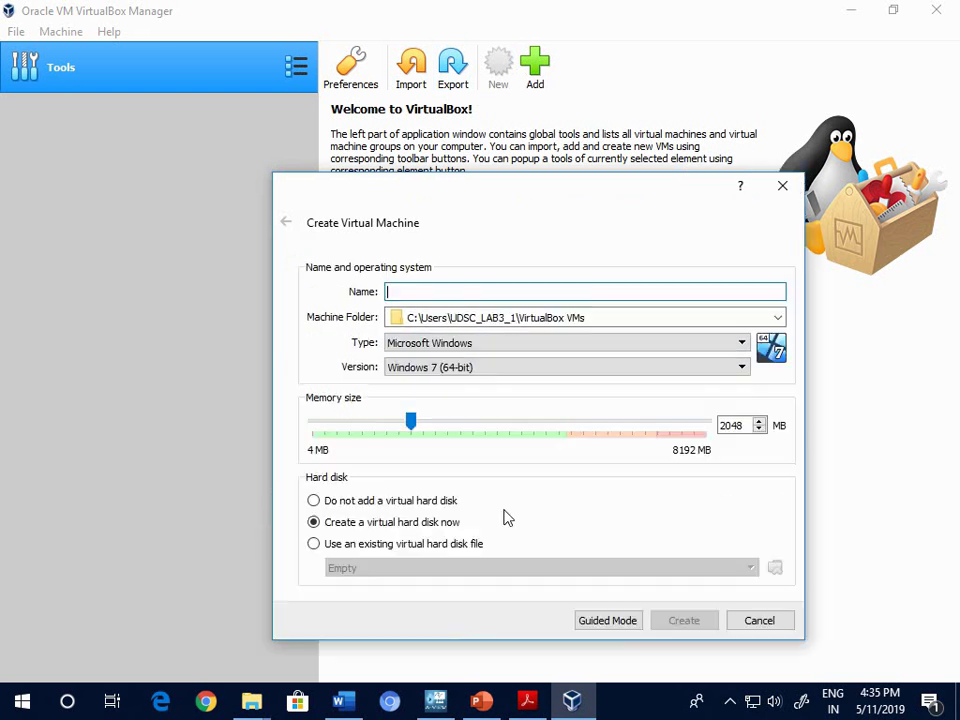
{"action": "left_click_drag", "start_coordinate": [409, 422], "coordinate": [563, 432]}
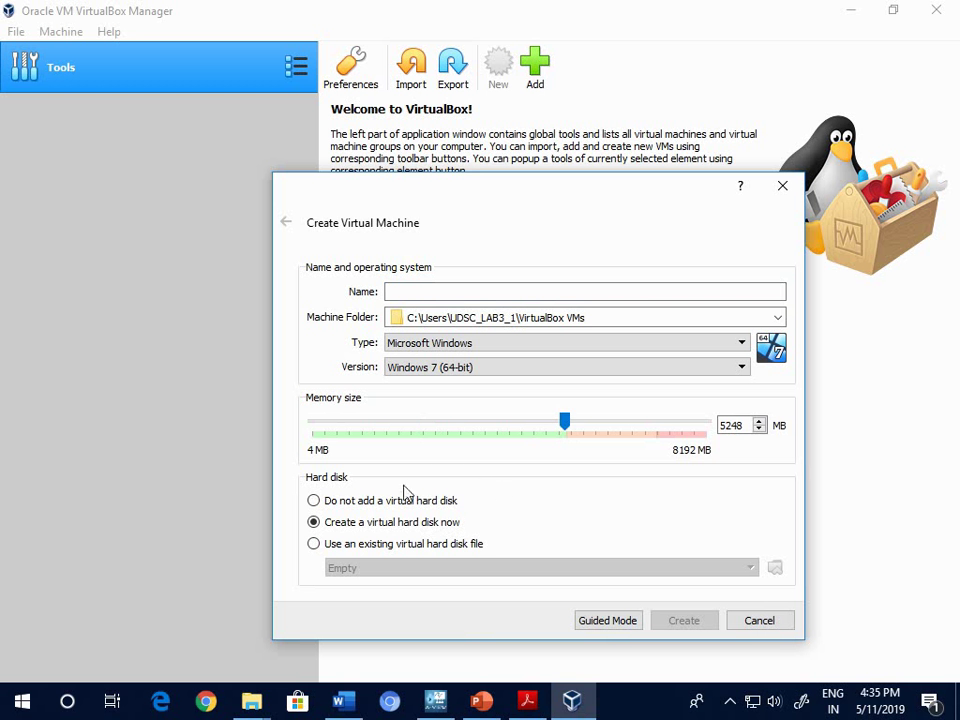
{"action": "left_click", "coordinate": [758, 621]}
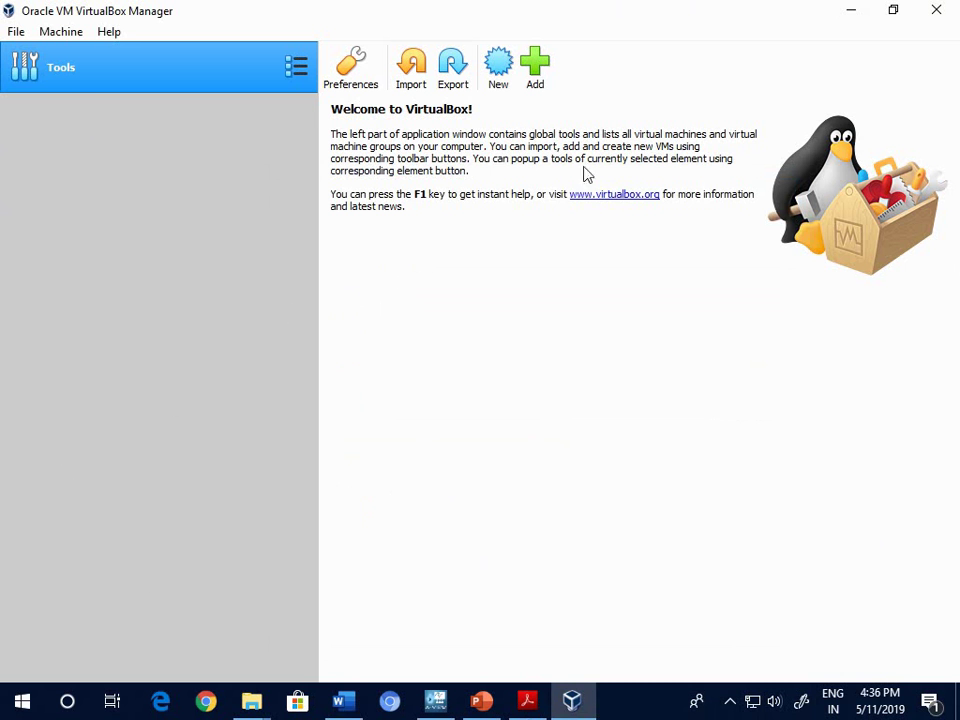
- Close the VirtualBox Manager and search the web for vmware in the Chrome browser
{"action": "left_click", "coordinate": [926, 13]}
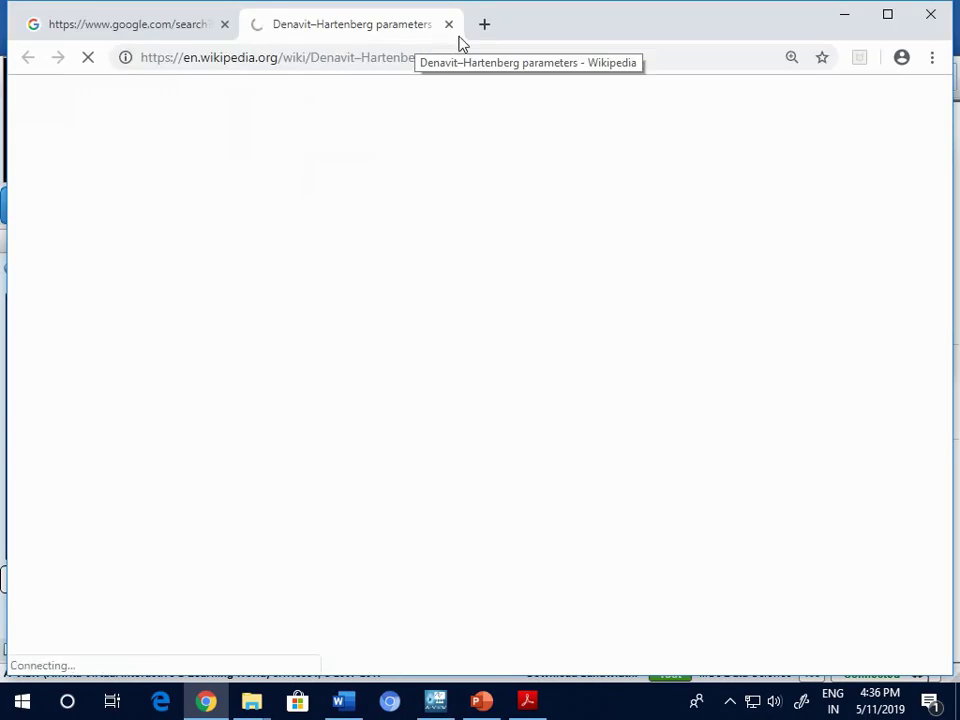
{"action": "left_click", "coordinate": [444, 60]}
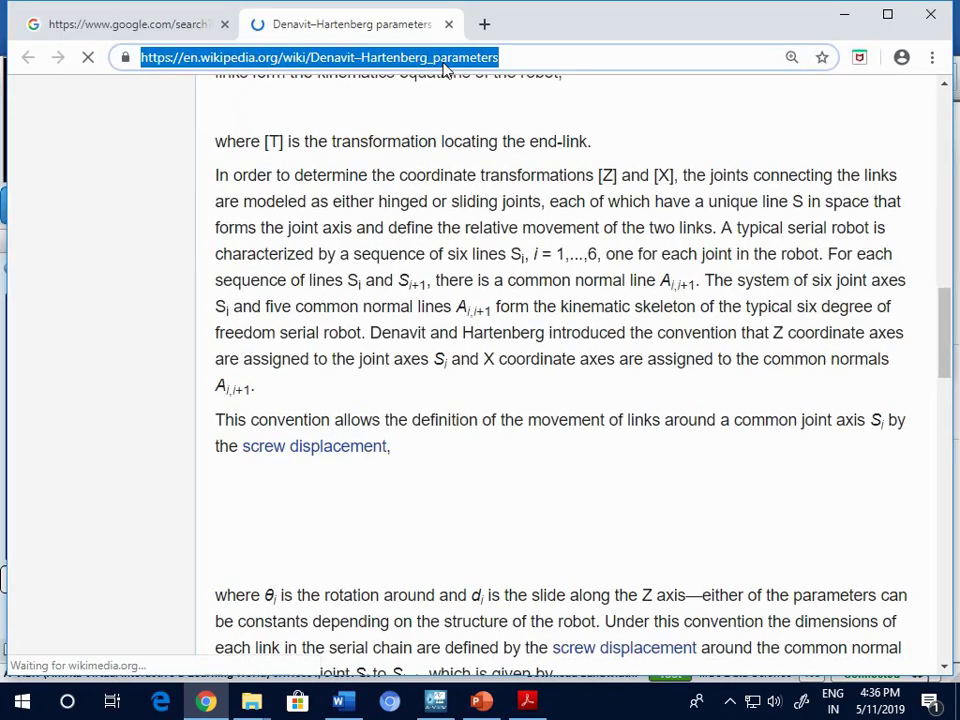
{"action": "type", "text": "vmware"}
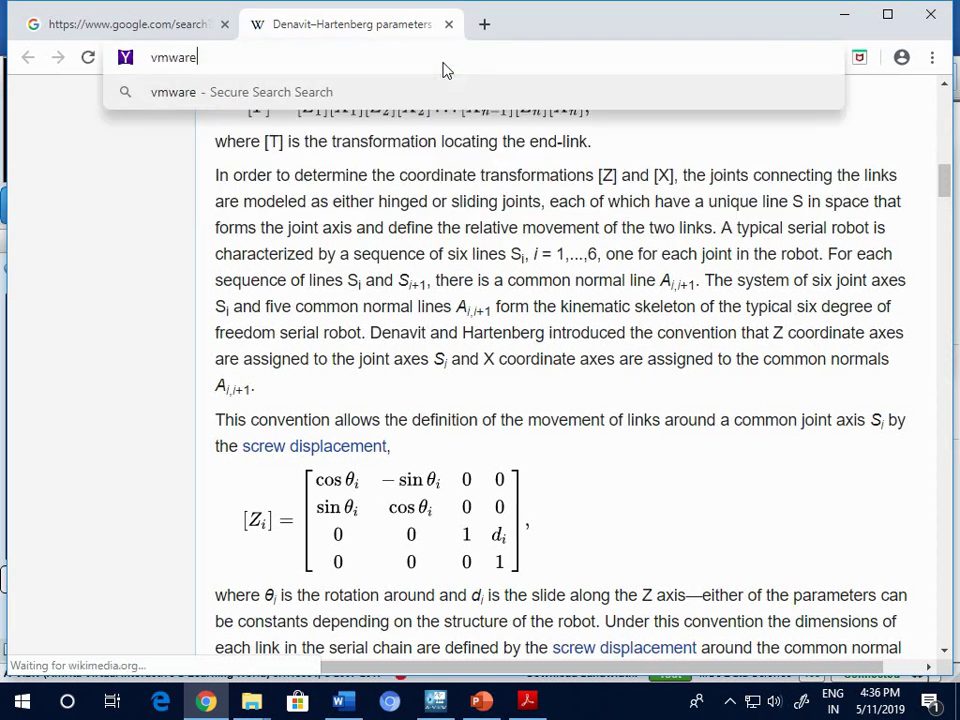
{"action": "key", "text": "Return"}
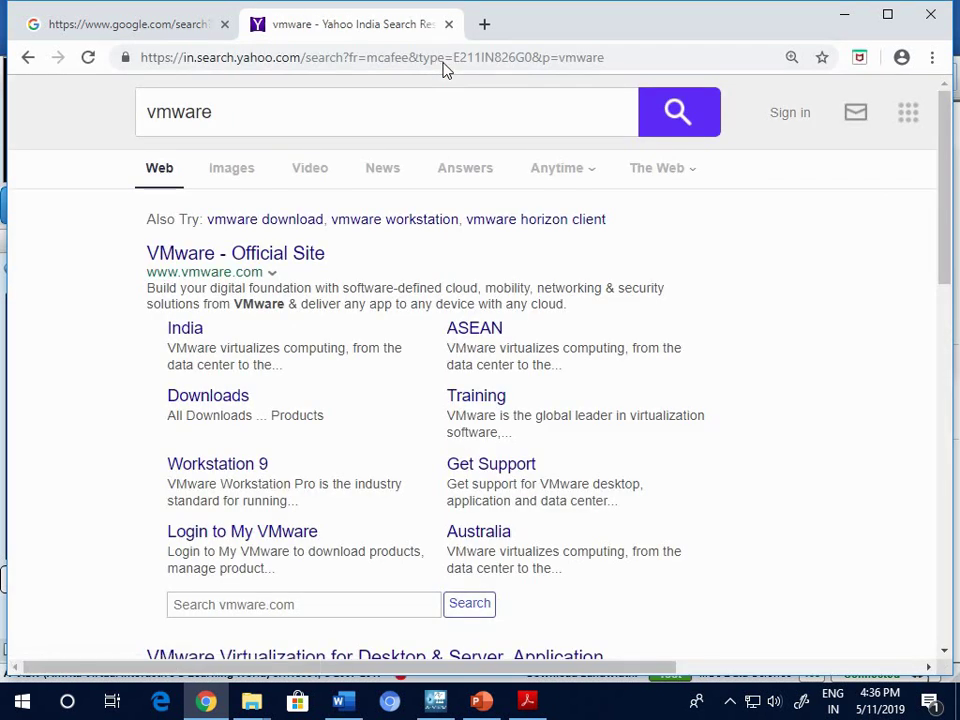
- Replace the web search with esxi to look up the ESXi hypervisor
{"action": "left_click", "coordinate": [281, 112]}
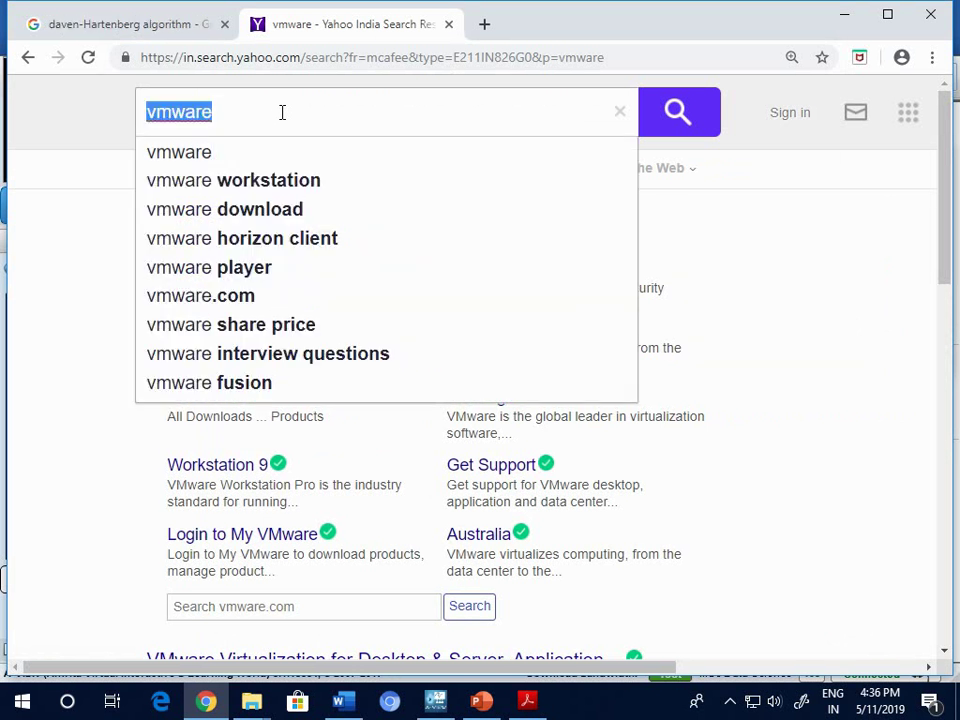
{"action": "type", "text": "esxi"}
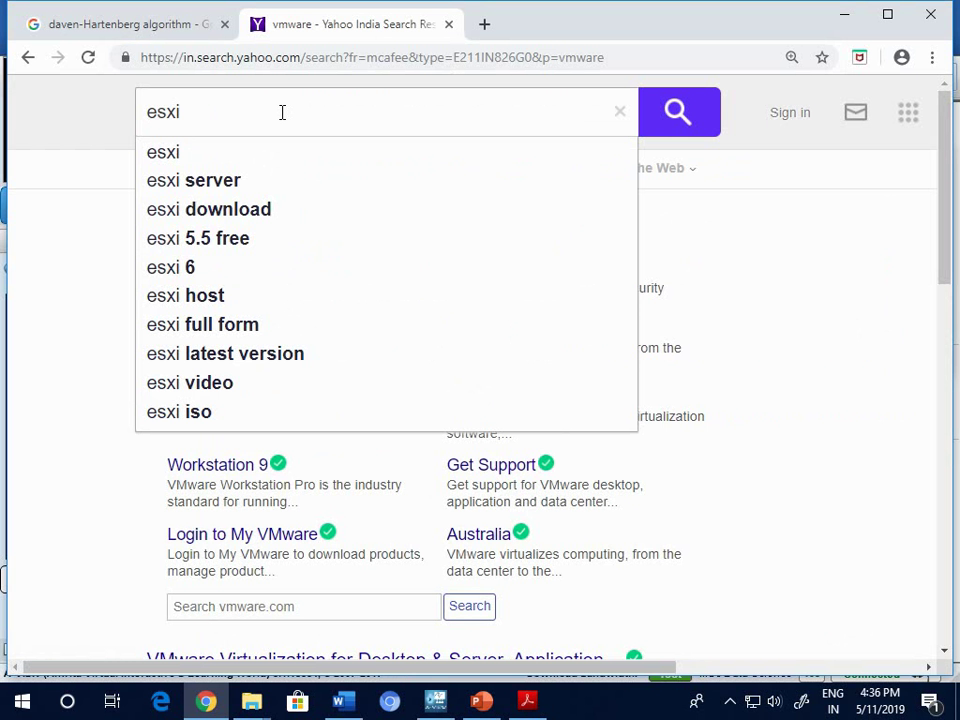
{"action": "key", "text": "Return"}
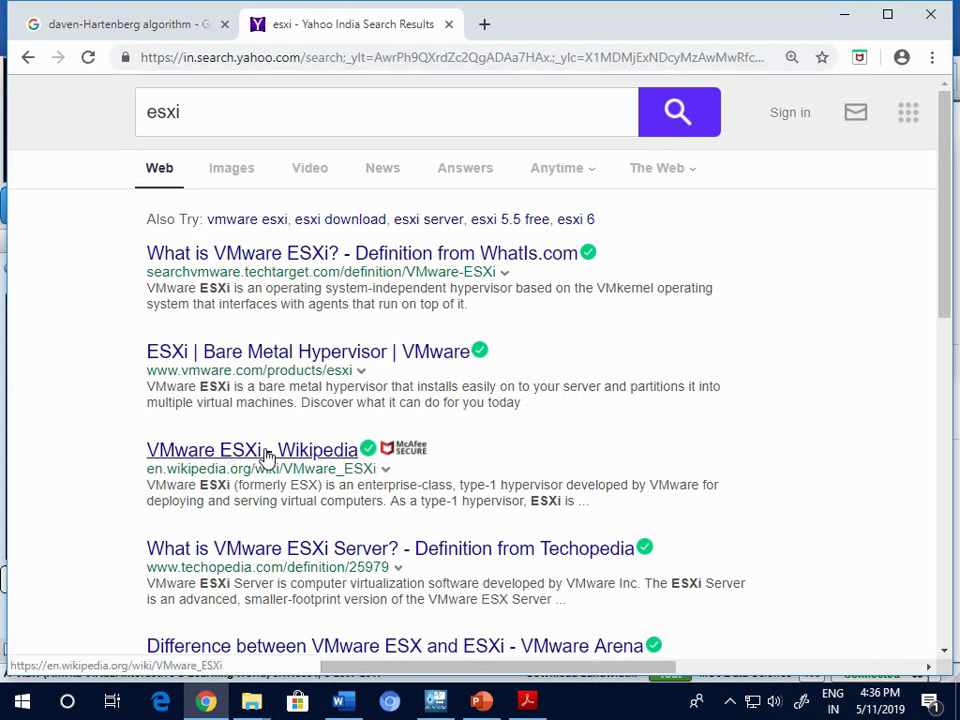
- Close the search results and the browser, and switch to the Computer Security presentation in PowerPoint
{"action": "left_click", "coordinate": [449, 26]}
{"action": "left_click", "coordinate": [930, 14]}
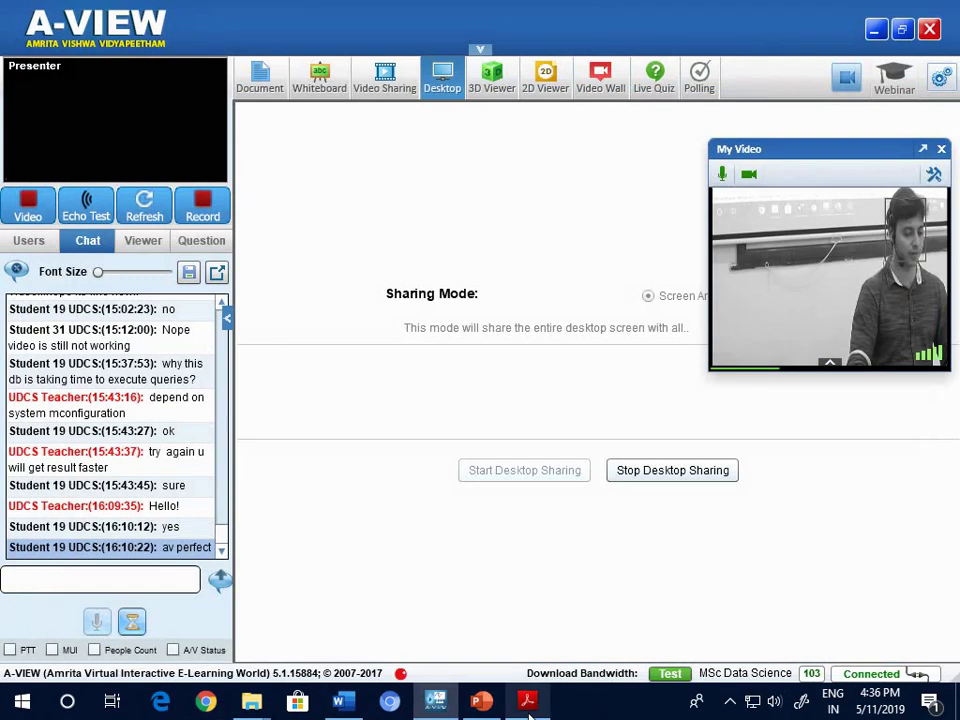
{"action": "left_click", "coordinate": [476, 704]}
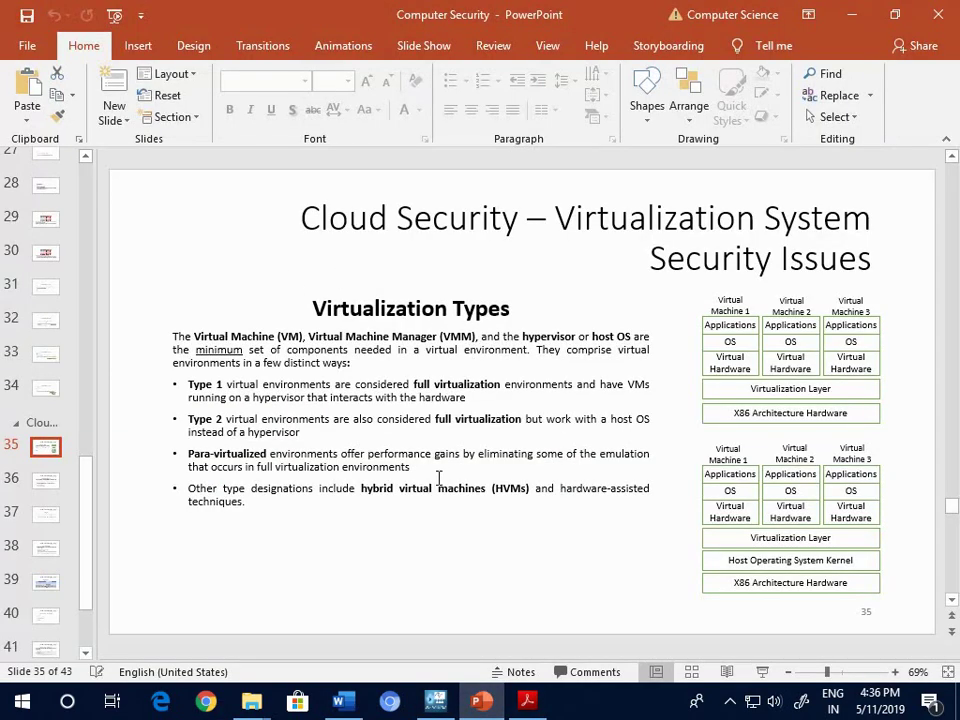